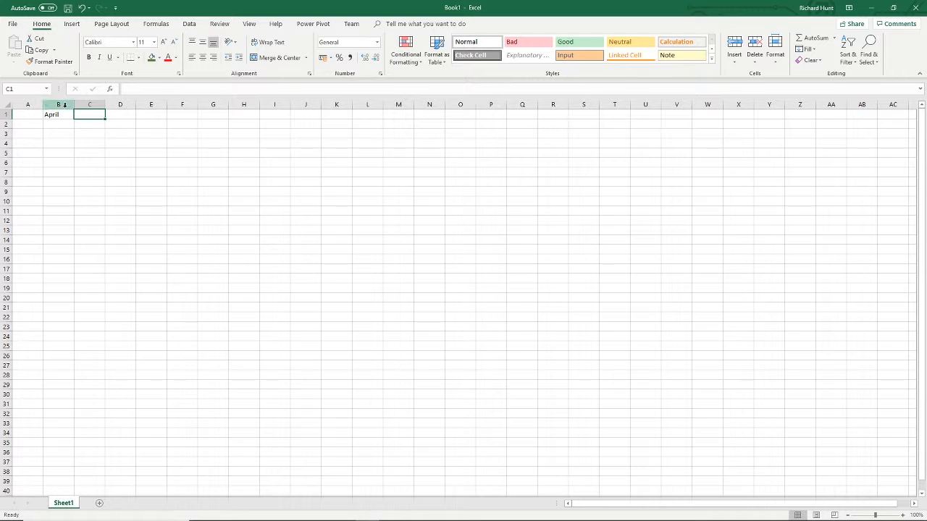
# - Fill the month series from April in B1 across to March in M1 and enter the heading "Totals" in N1
pyautogui.click(65, 116)
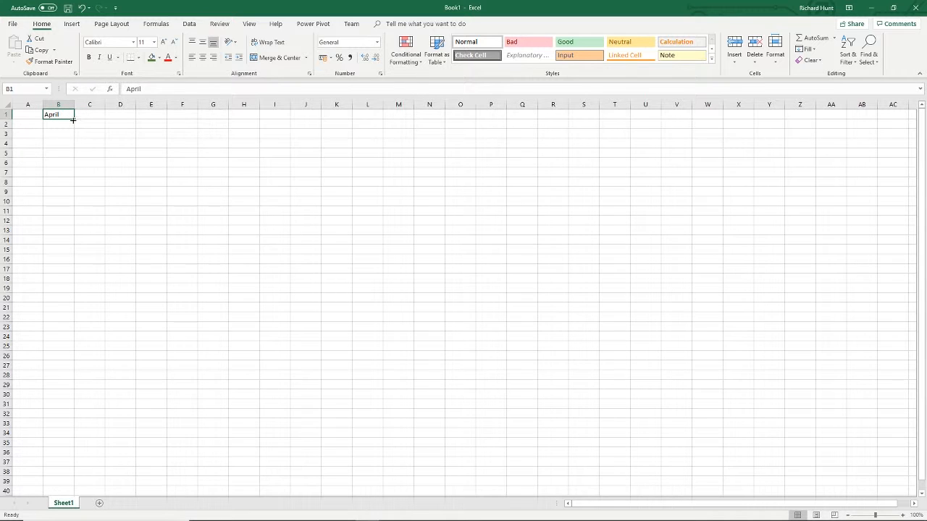
pyautogui.moveTo(73, 120); pyautogui.dragTo(417, 119)
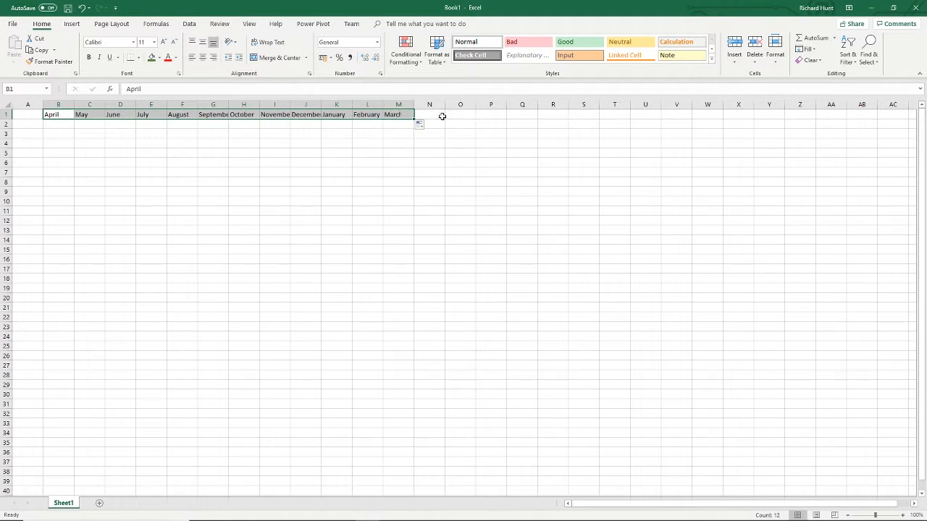
pyautogui.click(441, 117)
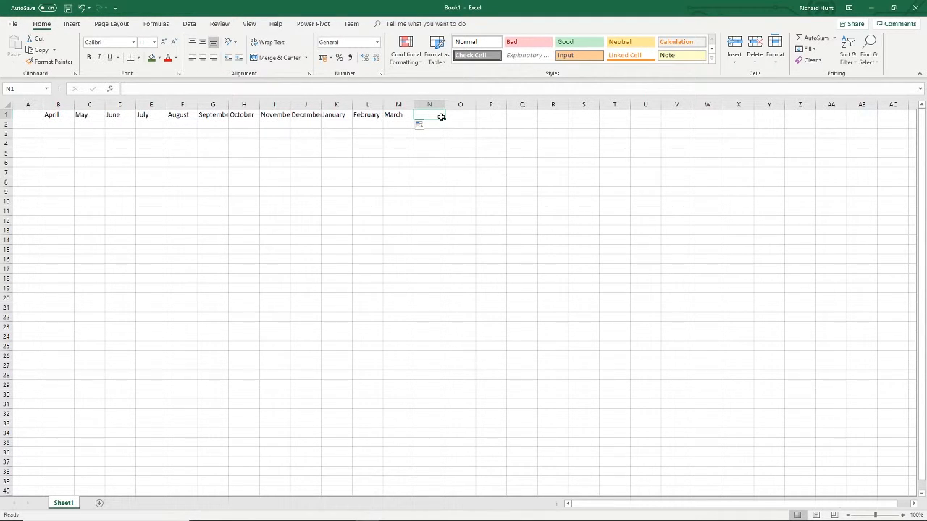
pyautogui.write('Total')
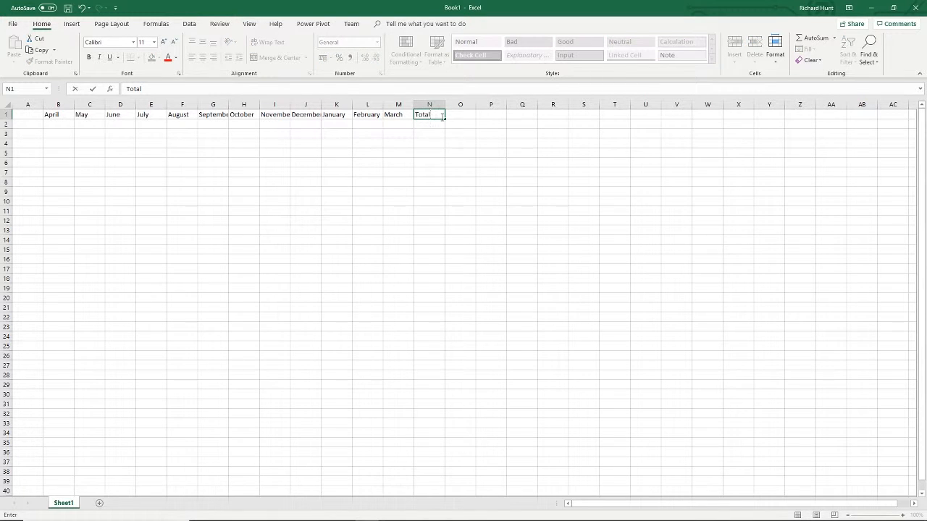
pyautogui.write('s')
pyautogui.press('Return')
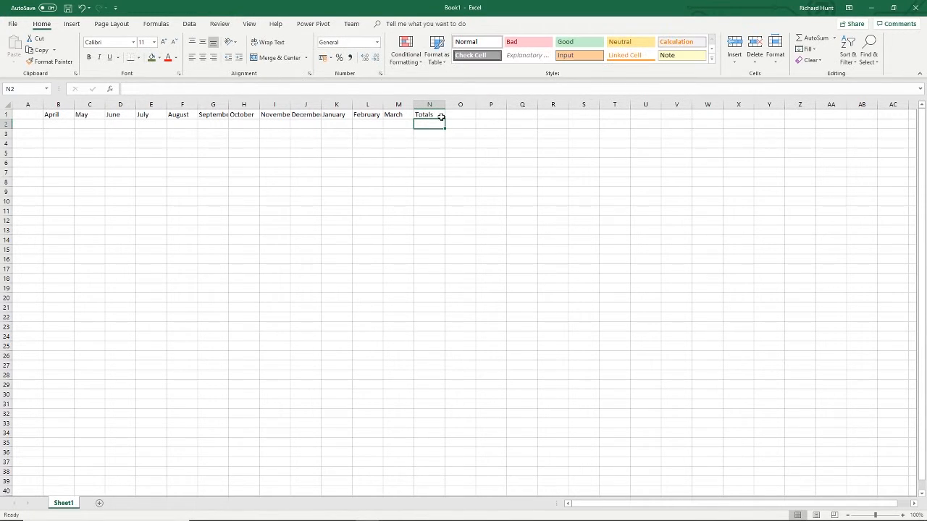
# - Enter the period label "2019-2020" in A1 and the section heading "Receipts" in A2
pyautogui.click(26, 113)
pyautogui.write('2019-20')
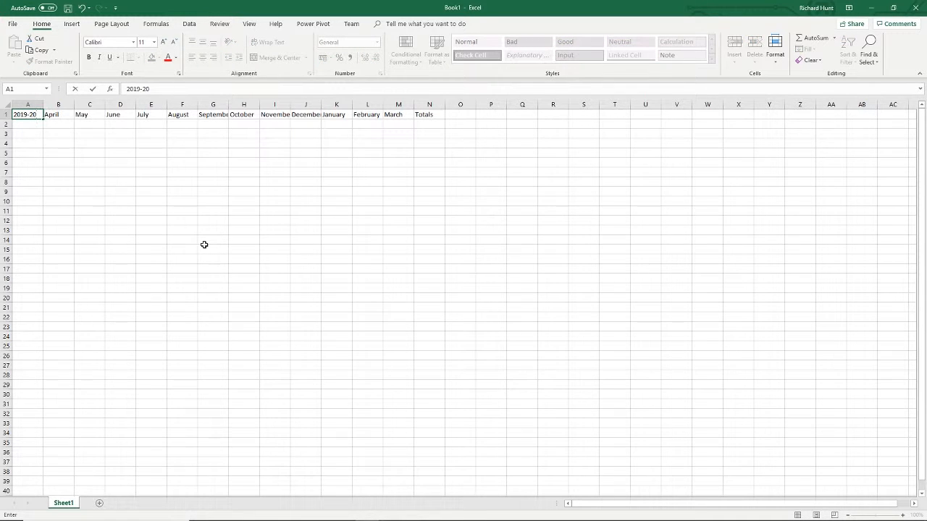
pyautogui.write('20')
pyautogui.press('Return')
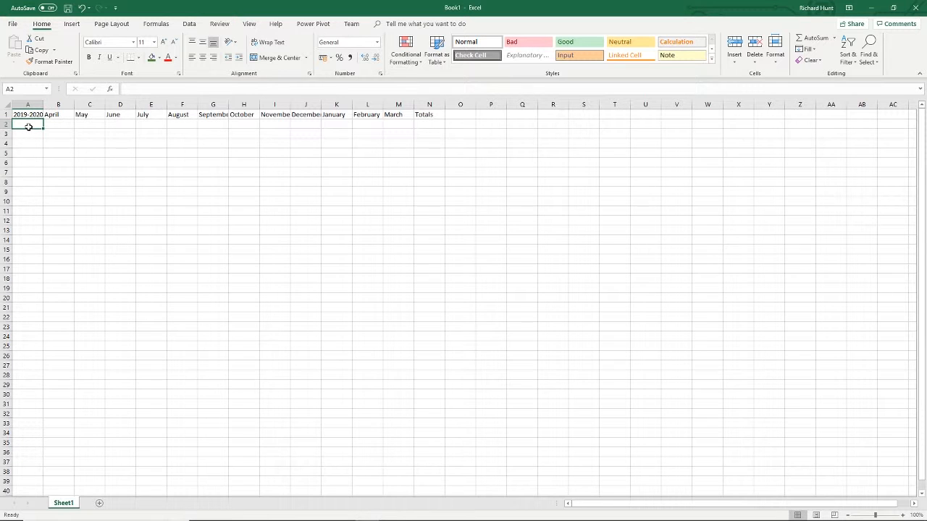
pyautogui.write('Rece')
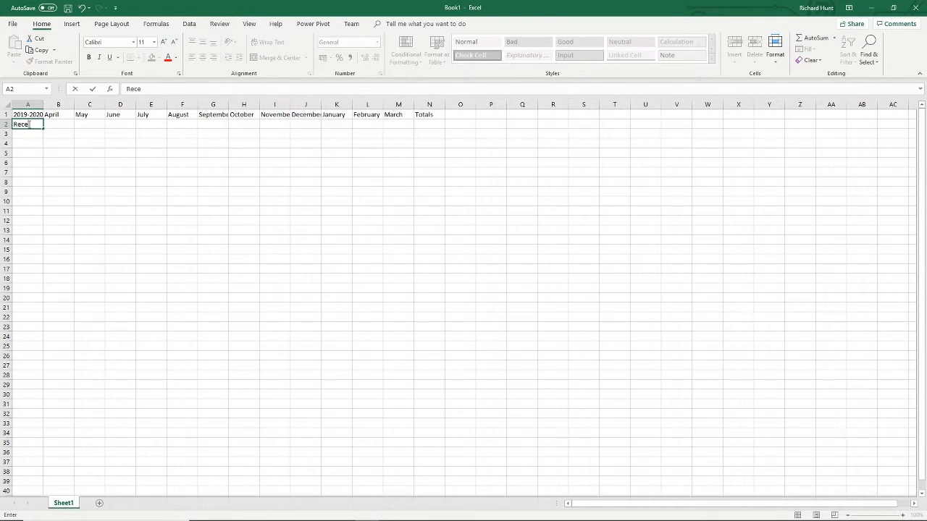
pyautogui.write('ipts')
pyautogui.press('Return')
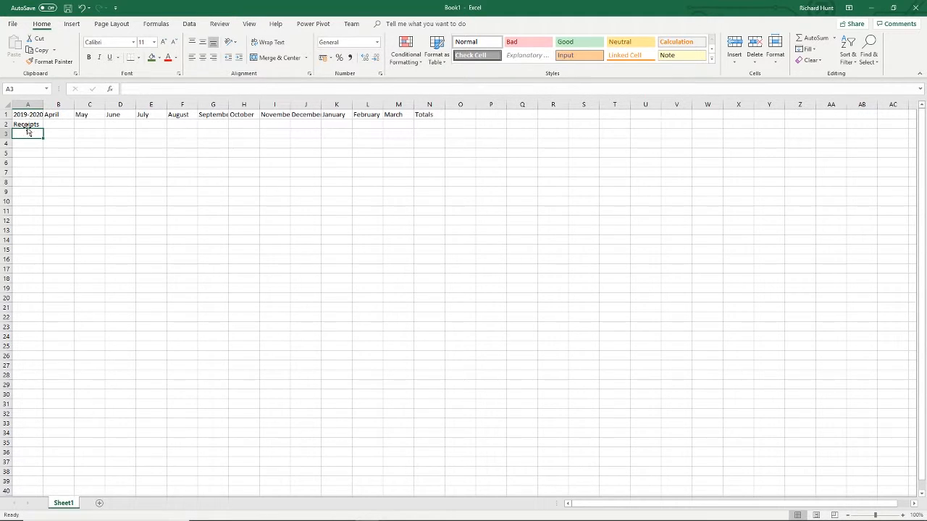
# - Enter the row label "Total" in A8 to close the Receipts section
pyautogui.click(33, 181)
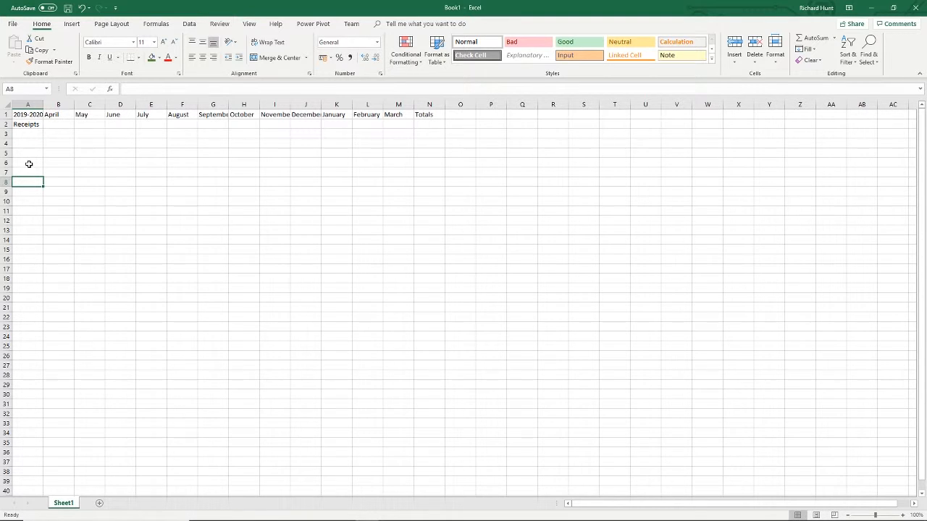
pyautogui.write('Total')
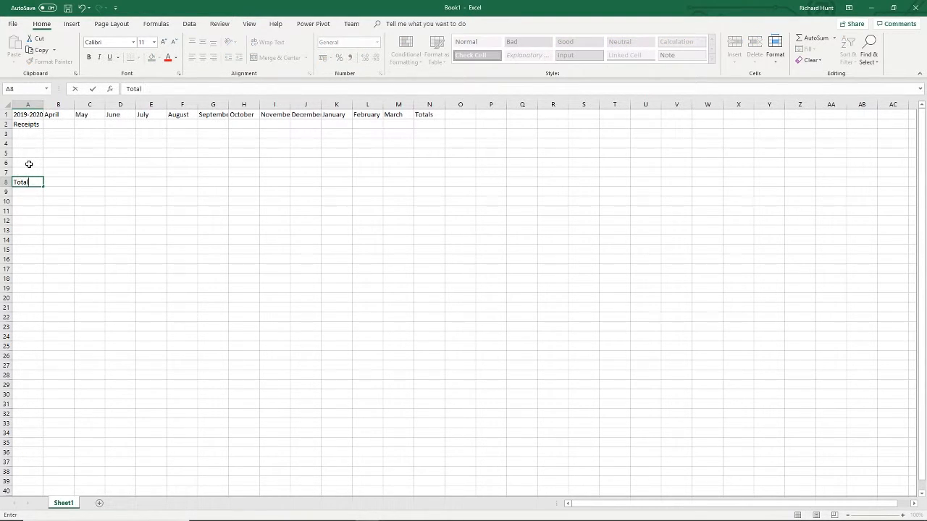
pyautogui.press('Return')
pyautogui.press('Right')
pyautogui.click(38, 183)
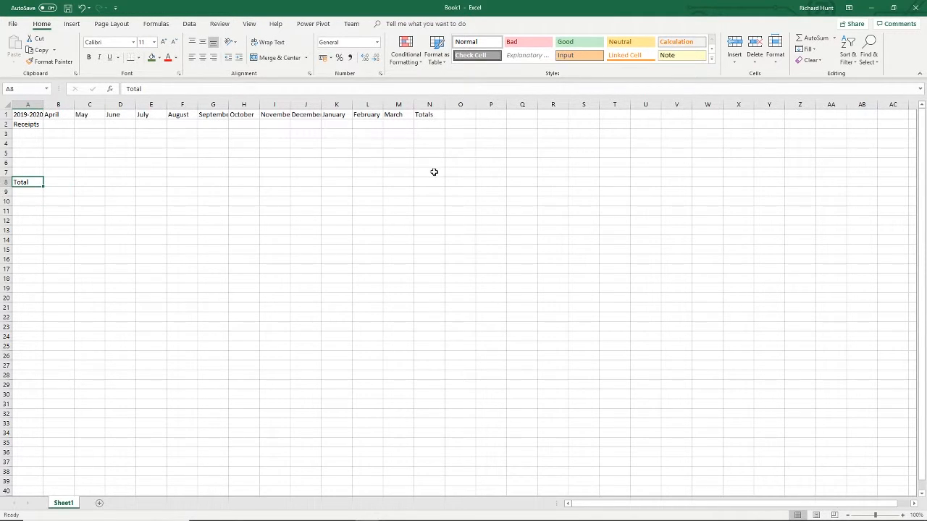
pyautogui.moveTo(433, 172)
pyautogui.mouseDown()
pyautogui.moveTo(33, 178)
pyautogui.moveTo(425, 187)
pyautogui.mouseUp()
pyautogui.click(337, 144)
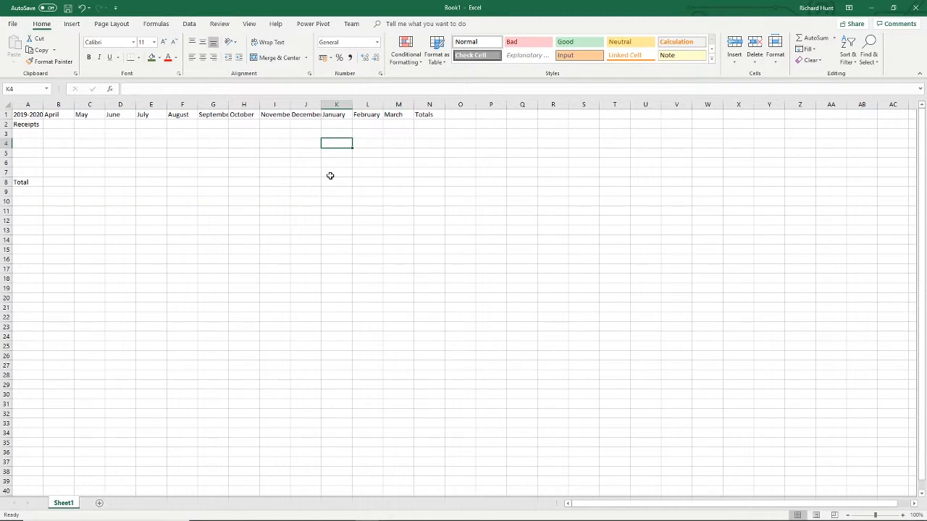
# - Enter the section heading "Payments" in A9, directly below the receipts total row
pyautogui.click(19, 189)
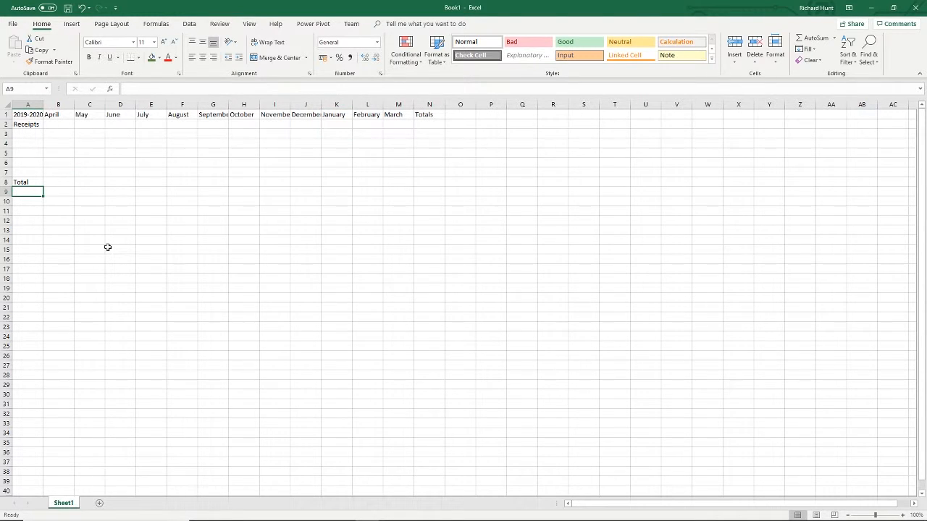
pyautogui.write('Payments')
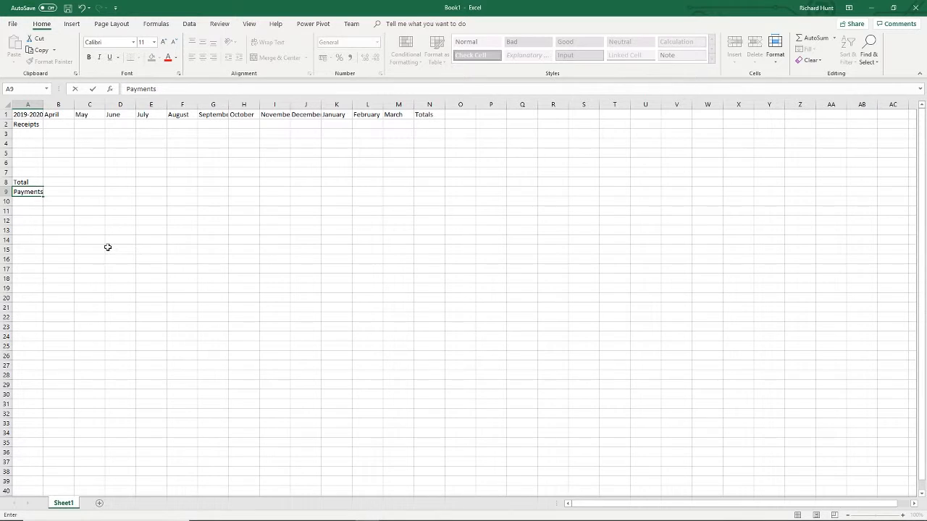
pyautogui.press('Return')
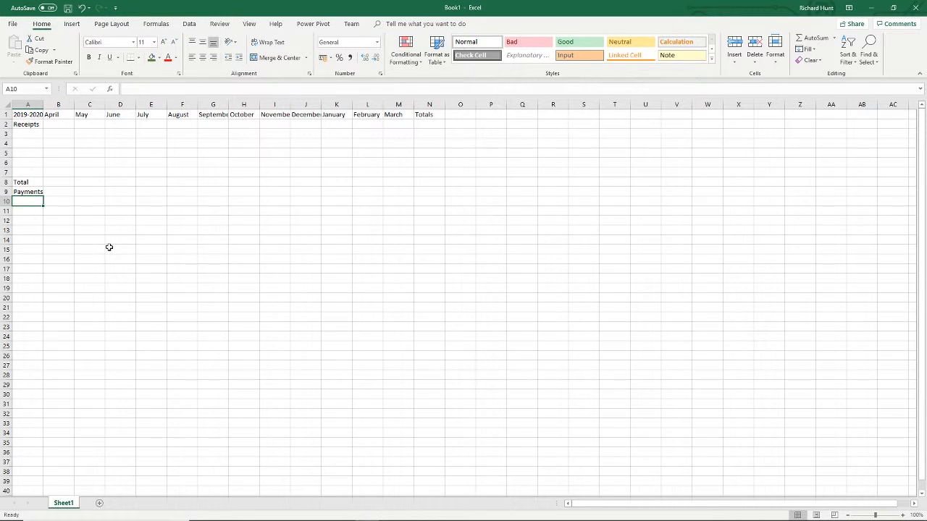
# - Enter the row label "Total" in A30 to close the Payments section
pyautogui.scroll(-1, 34, 215)
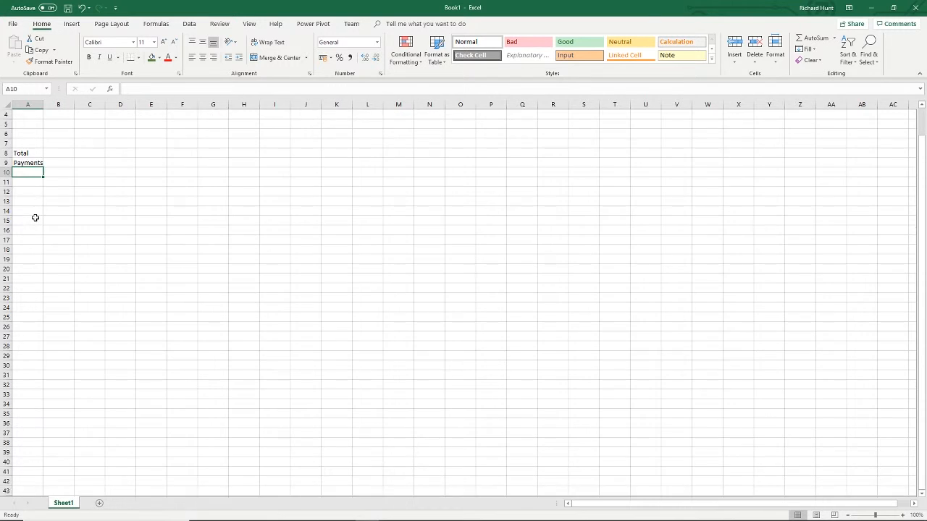
pyautogui.scroll(1, 33, 215)
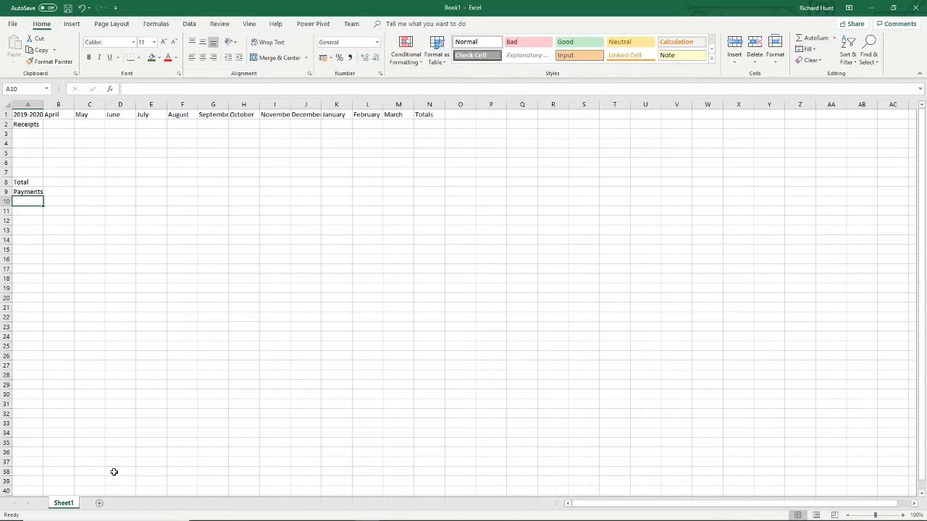
pyautogui.click(29, 396)
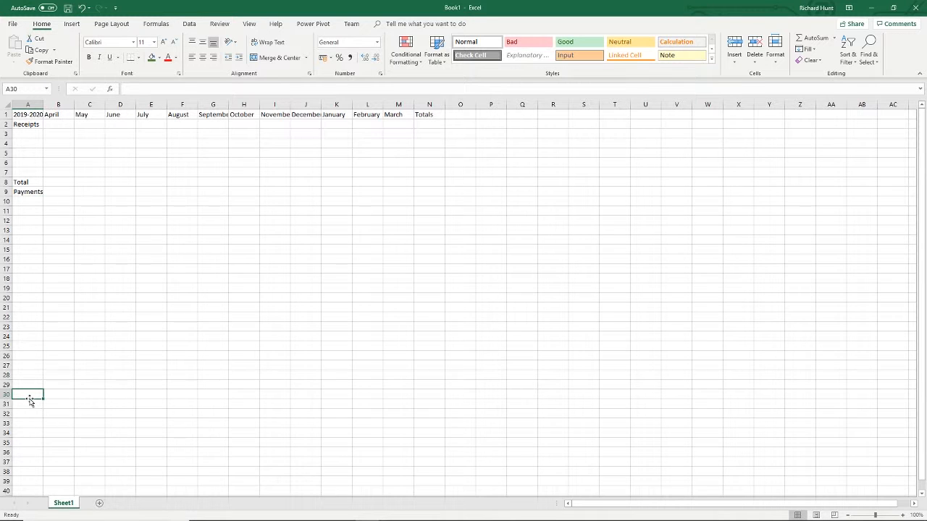
pyautogui.write('Tot')
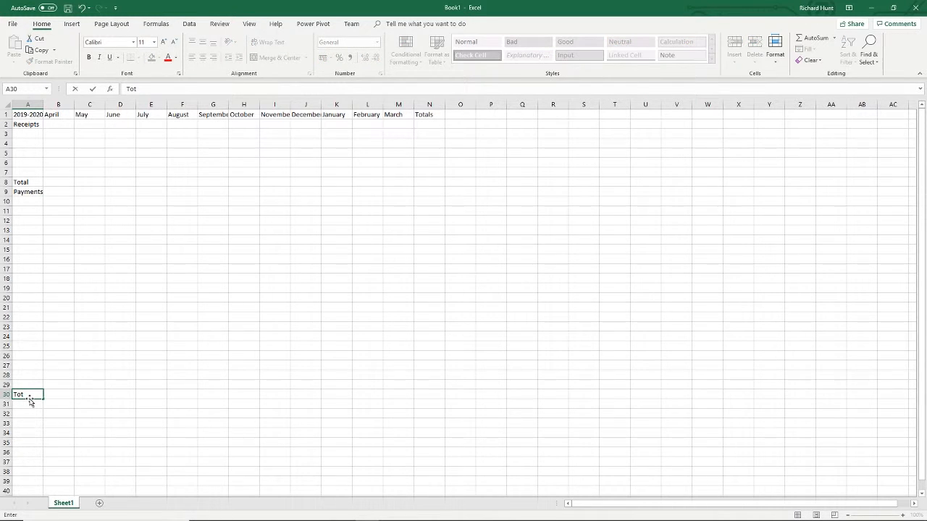
pyautogui.write('al')
pyautogui.hotkey('ctrl', 'Return')
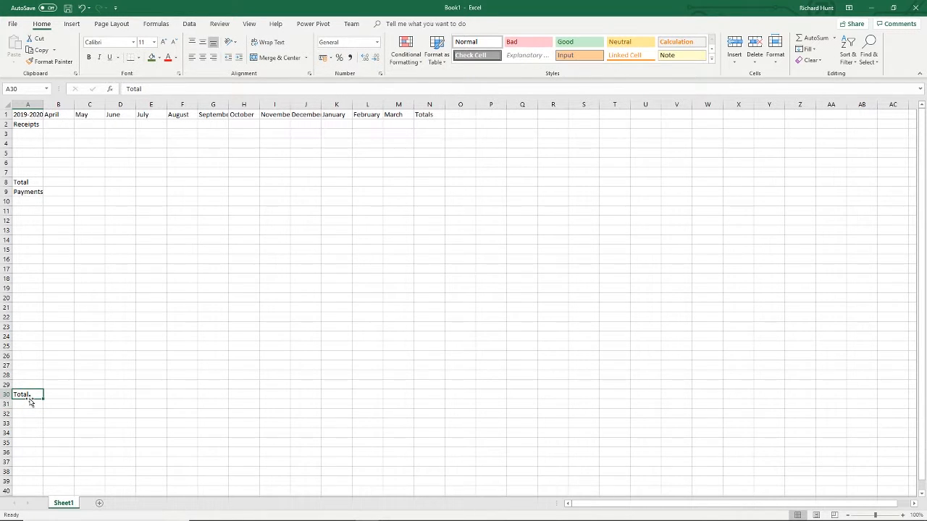
# - Enter the row label "Change in bank balance" in A31, below the payments total
pyautogui.click(27, 409)
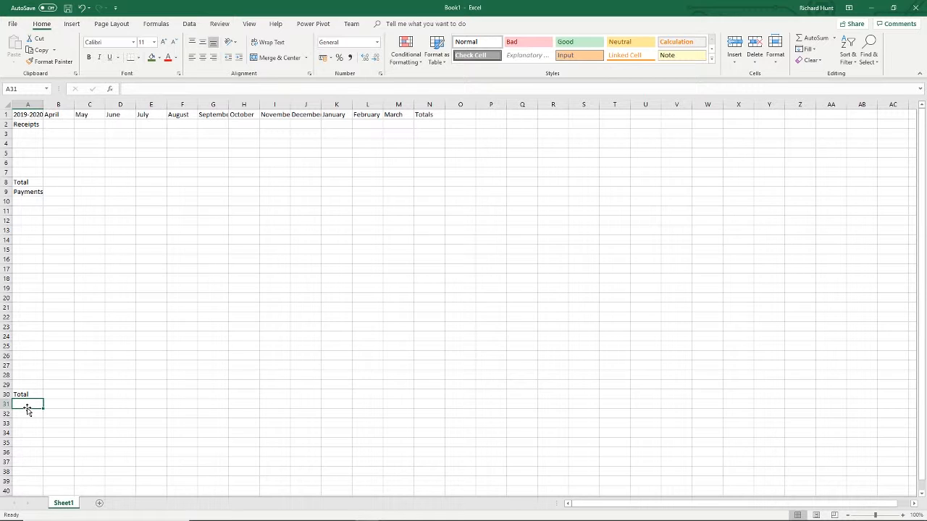
pyautogui.write('Change in')
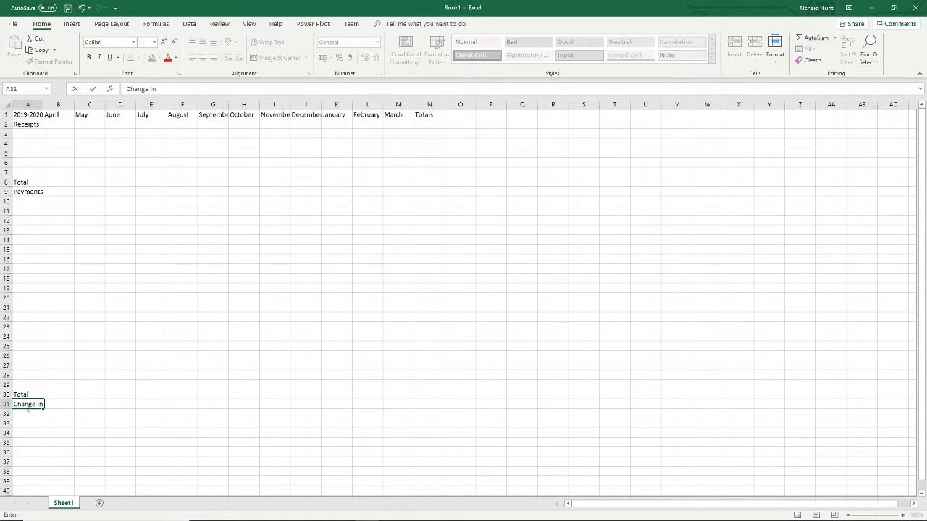
pyautogui.write(' bank balance')
pyautogui.press('Return')
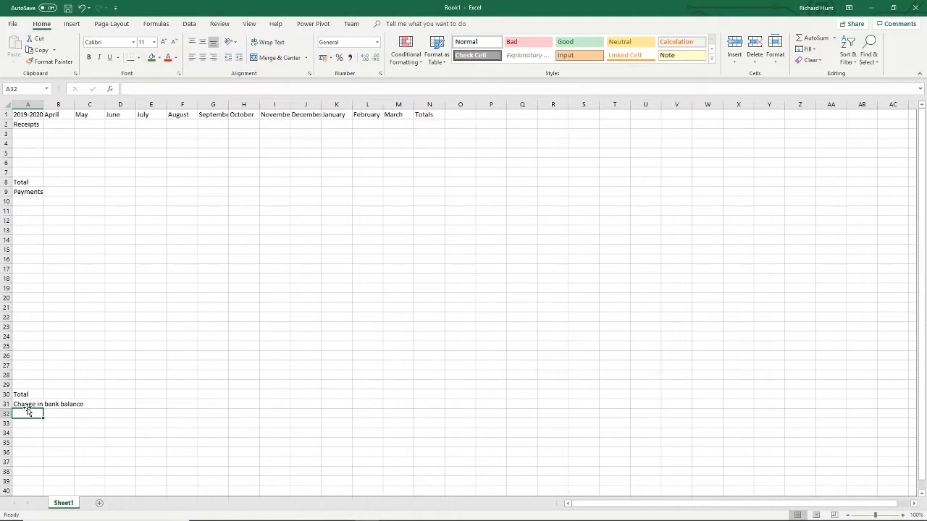
# - Enter the row labels "Opening bank balance" in A32 and "Closing bank balance" in A33
pyautogui.write('Opening')
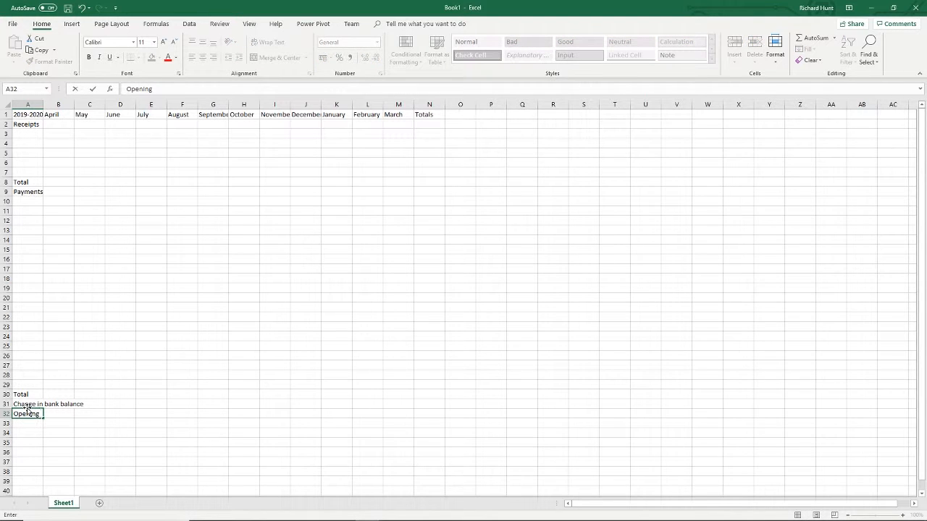
pyautogui.write(' bank balance')
pyautogui.press('Return')
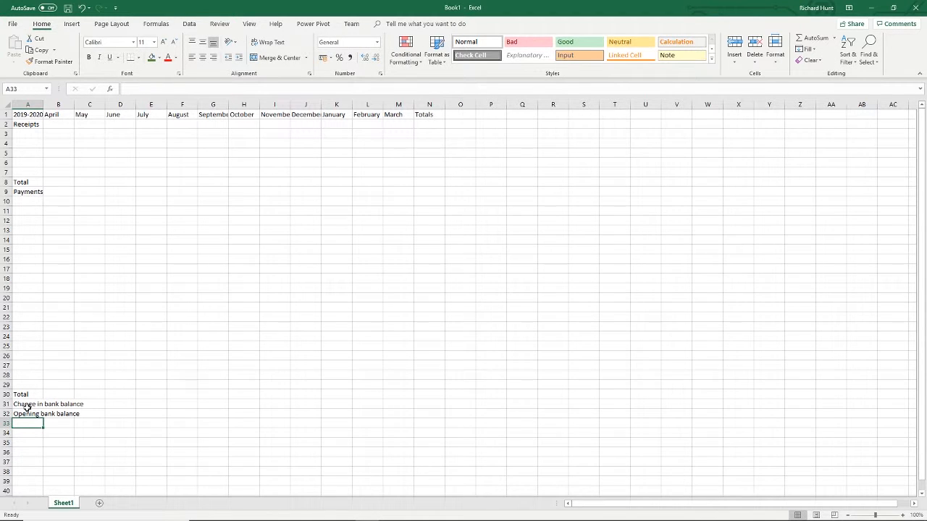
pyautogui.write('Closing')
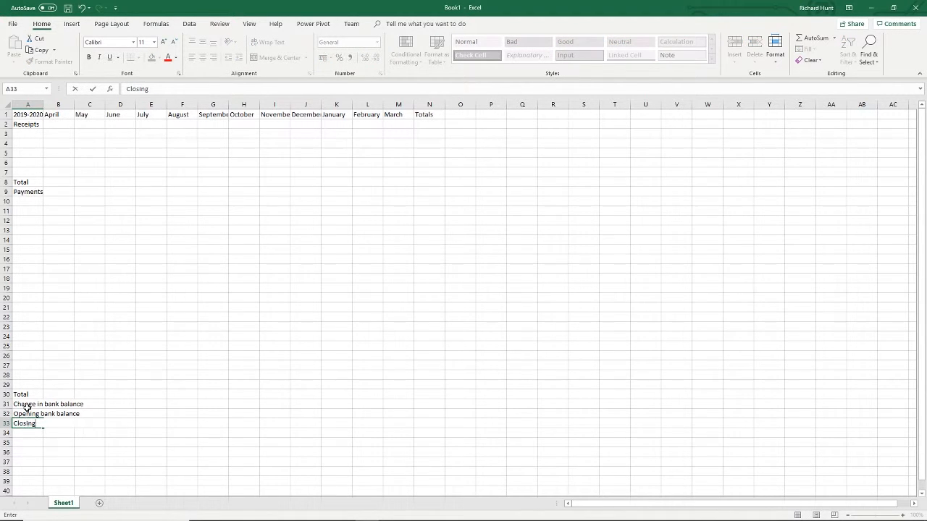
pyautogui.write(' bank balance')
pyautogui.press('Return')
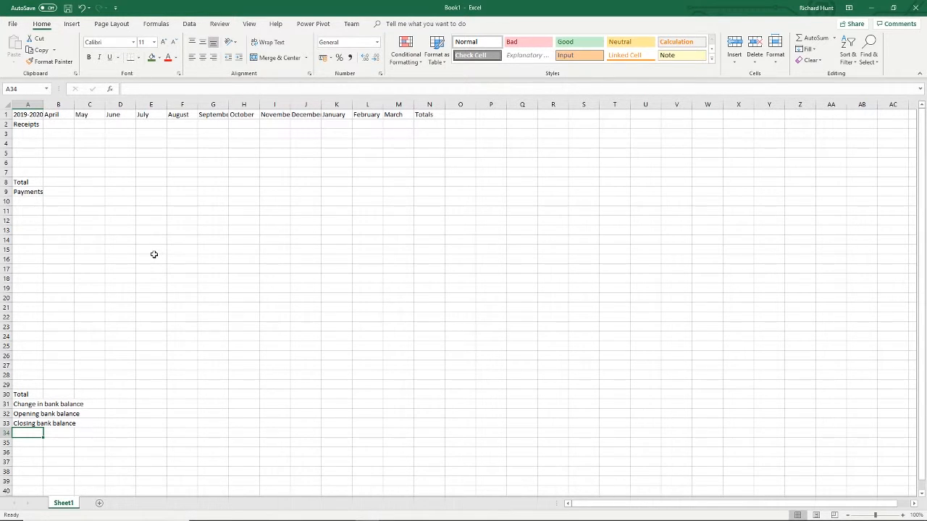
# - Autofit column A to its labels and widen columns B through N equally so every month name fits
pyautogui.doubleClick(43, 107)
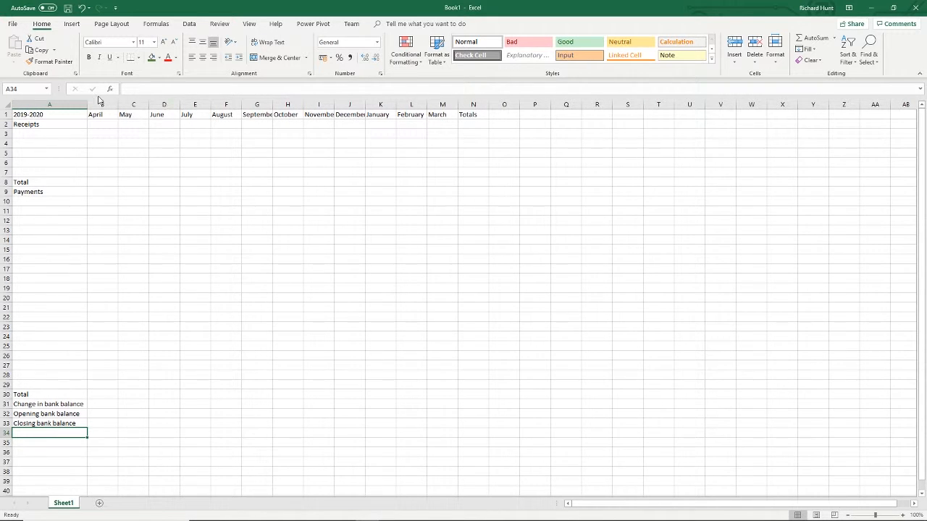
pyautogui.moveTo(101, 105); pyautogui.dragTo(482, 105)
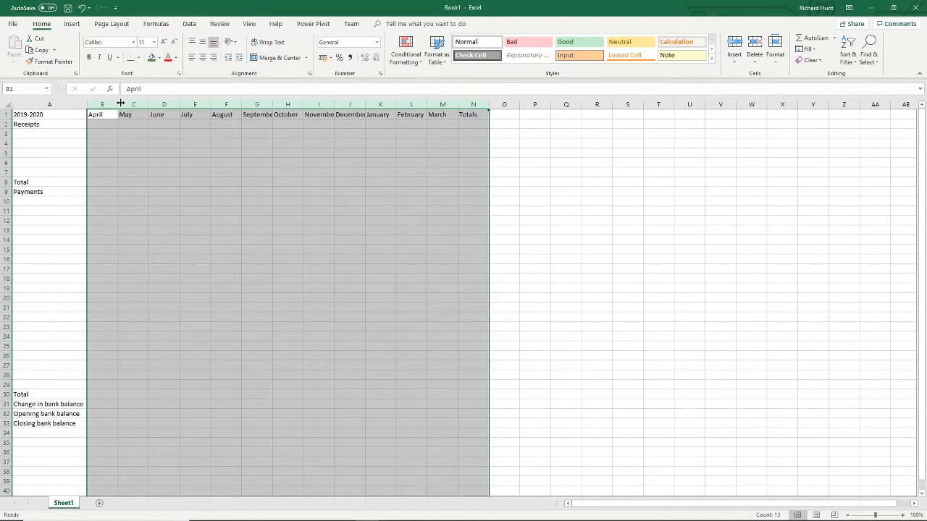
pyautogui.moveTo(120, 104); pyautogui.dragTo(132, 103)
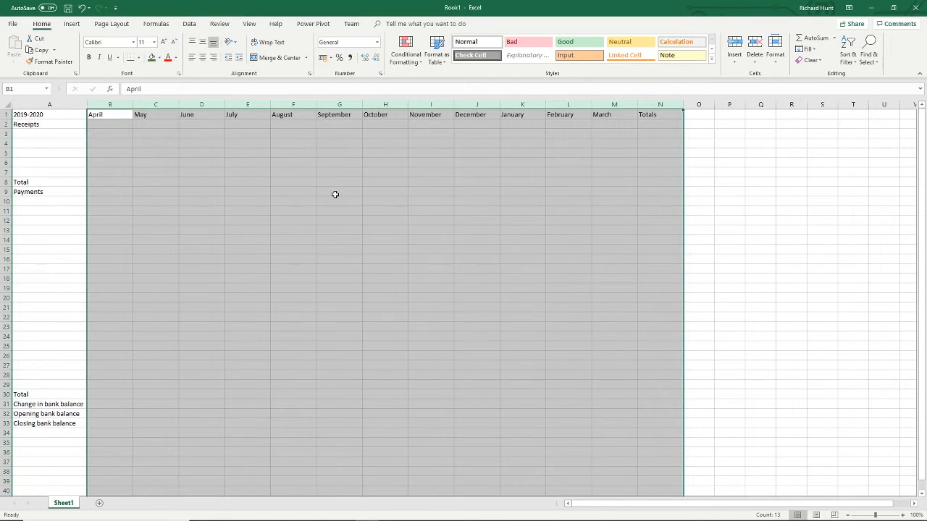
pyautogui.click(335, 194)
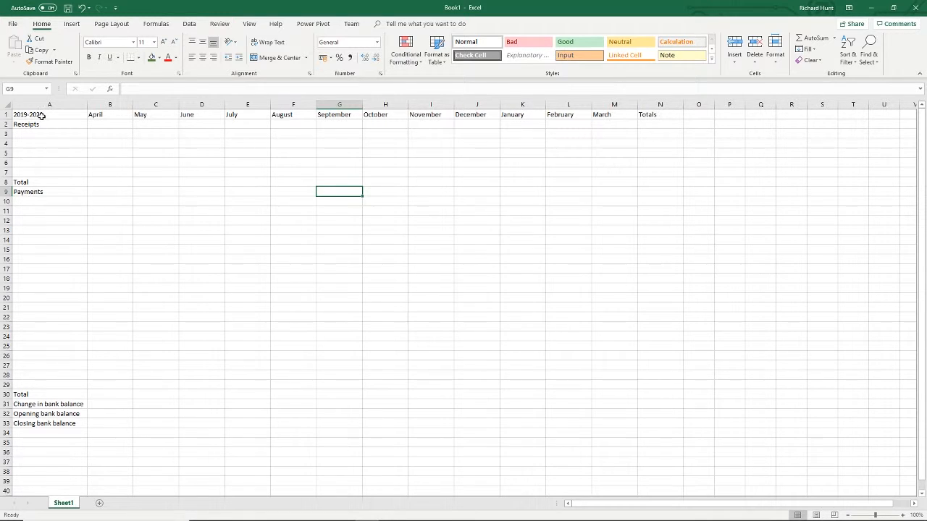
# - Format the header row A1:N1 with a dark green fill and white font colour
pyautogui.moveTo(42, 116); pyautogui.dragTo(668, 117)
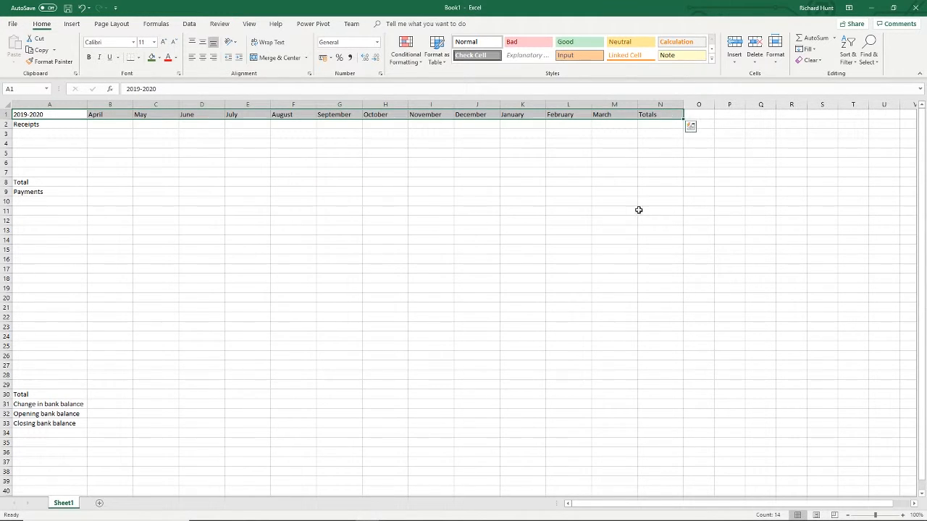
pyautogui.click(152, 63)
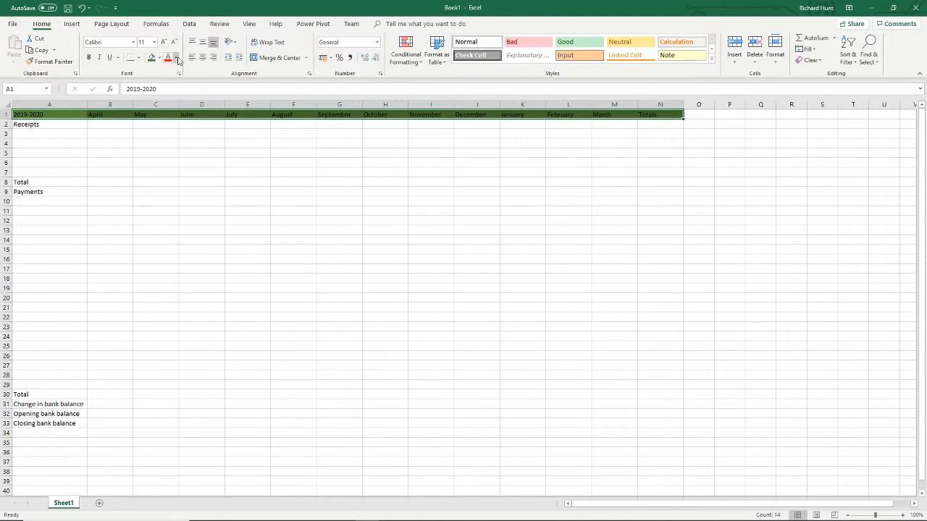
pyautogui.click(177, 60)
pyautogui.click(171, 92)
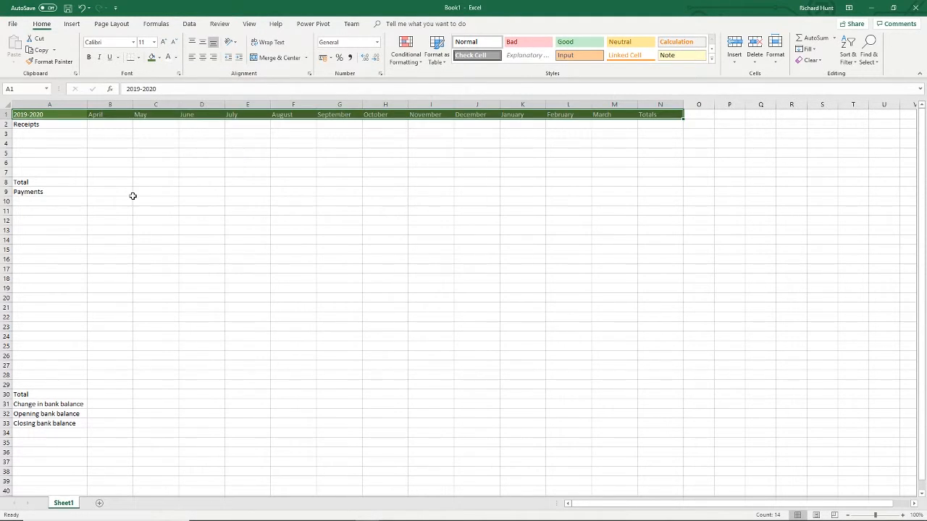
# - Fill the receipts label cells A3:A7 with light green
pyautogui.click(132, 196)
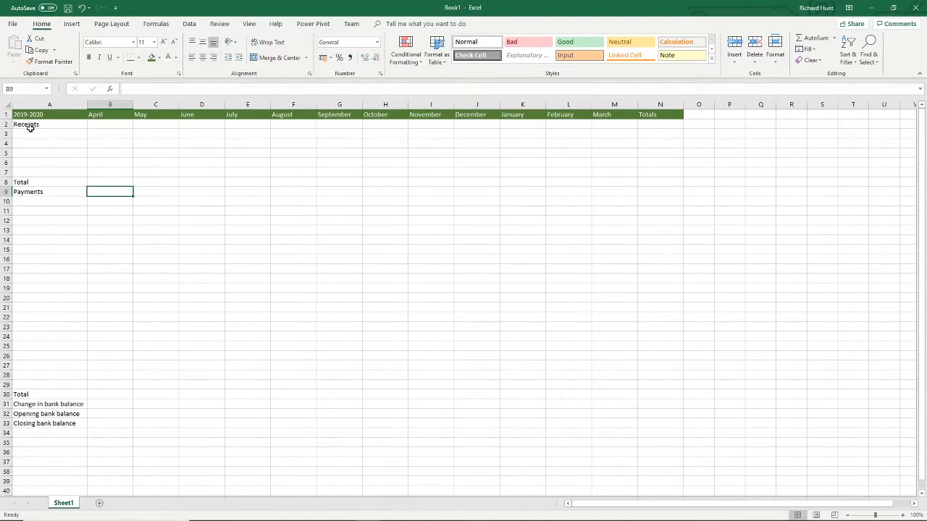
pyautogui.moveTo(31, 133); pyautogui.dragTo(30, 174)
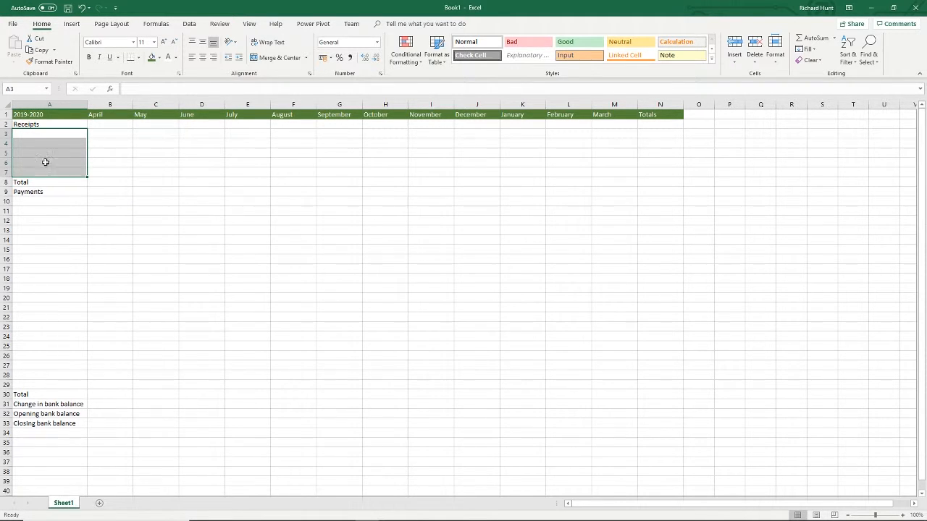
pyautogui.click(160, 58)
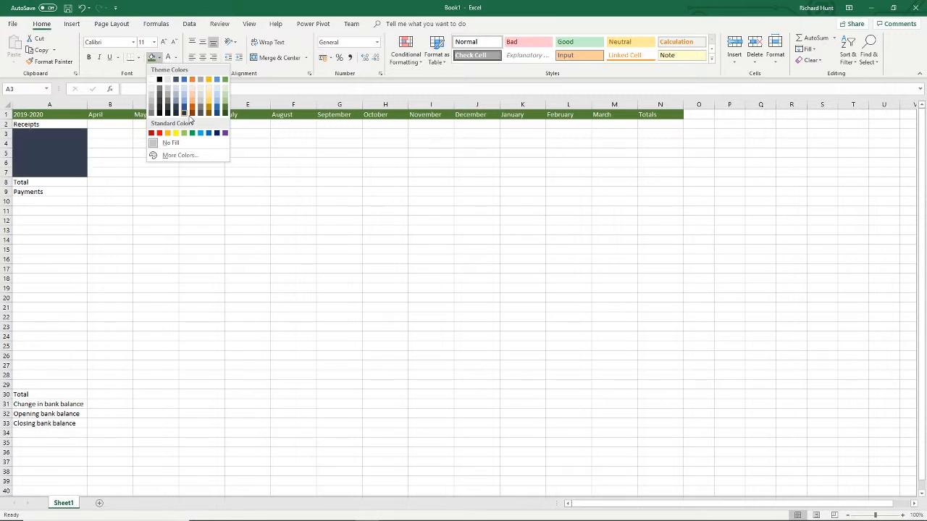
pyautogui.click(224, 98)
# - Format the receipts total row A8:N8 with the darkest green fill and white font colour
pyautogui.moveTo(32, 184); pyautogui.dragTo(663, 179)
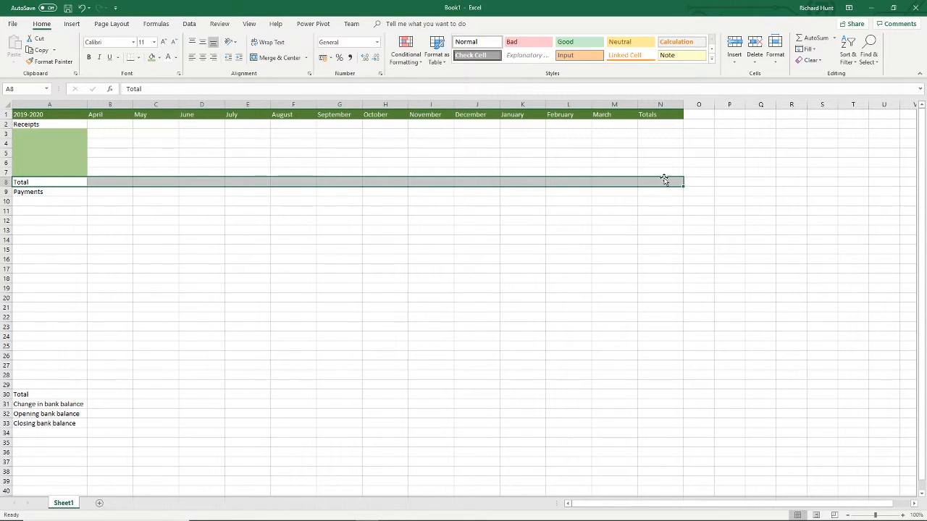
pyautogui.click(160, 58)
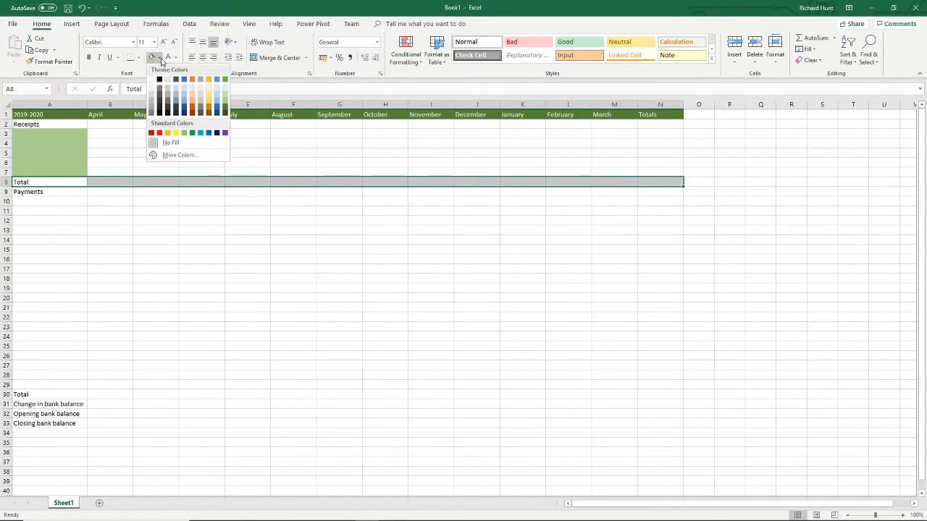
pyautogui.click(224, 111)
pyautogui.click(168, 57)
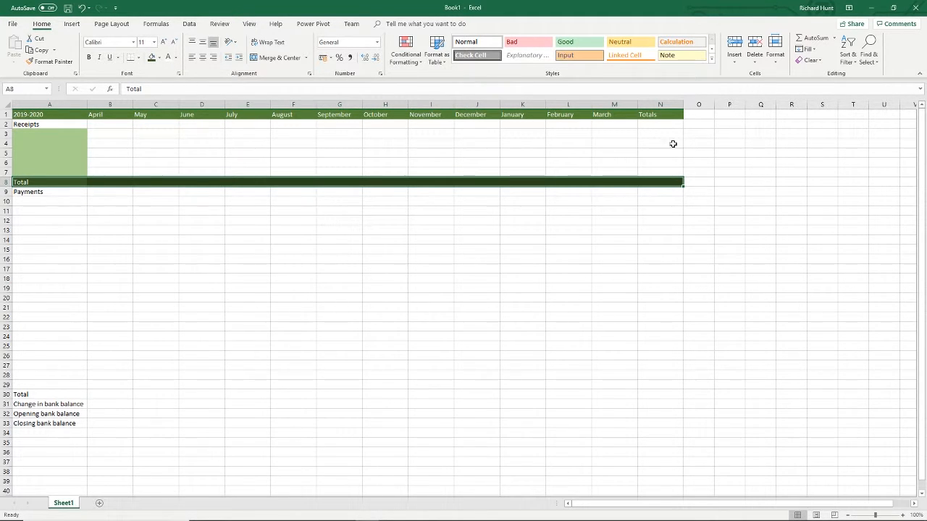
# - Fill the Totals column N1:N33 and payments total row A30:N30 with the darkest green, using white font in row 30
pyautogui.moveTo(662, 116); pyautogui.dragTo(673, 422)
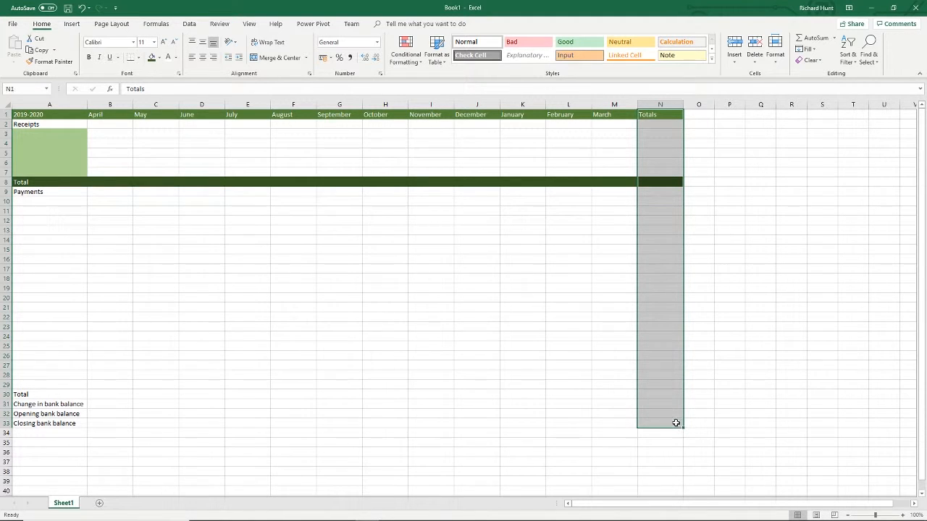
pyautogui.click(150, 60)
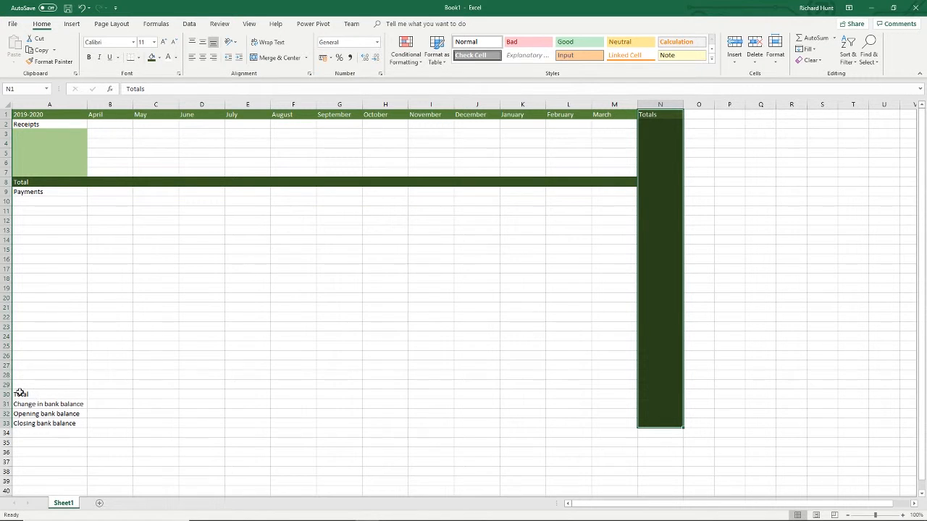
pyautogui.moveTo(20, 396); pyautogui.dragTo(665, 398)
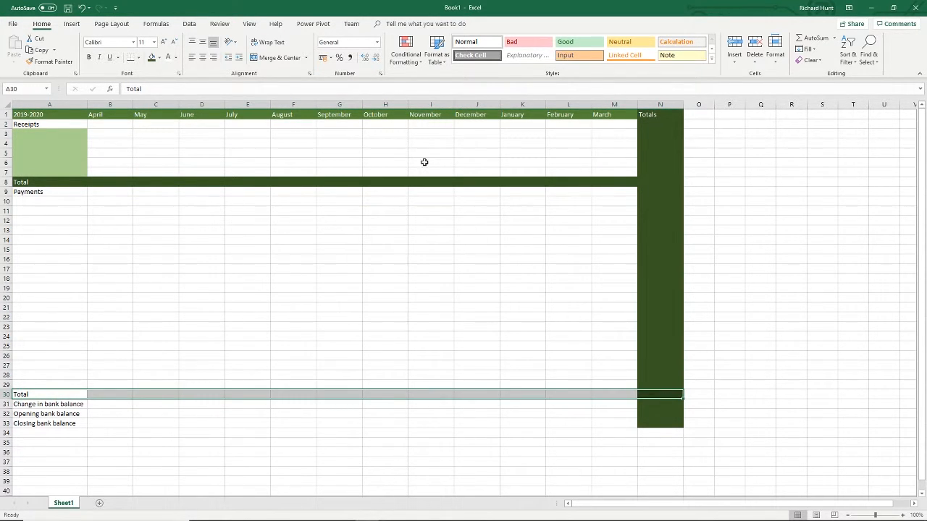
pyautogui.click(152, 58)
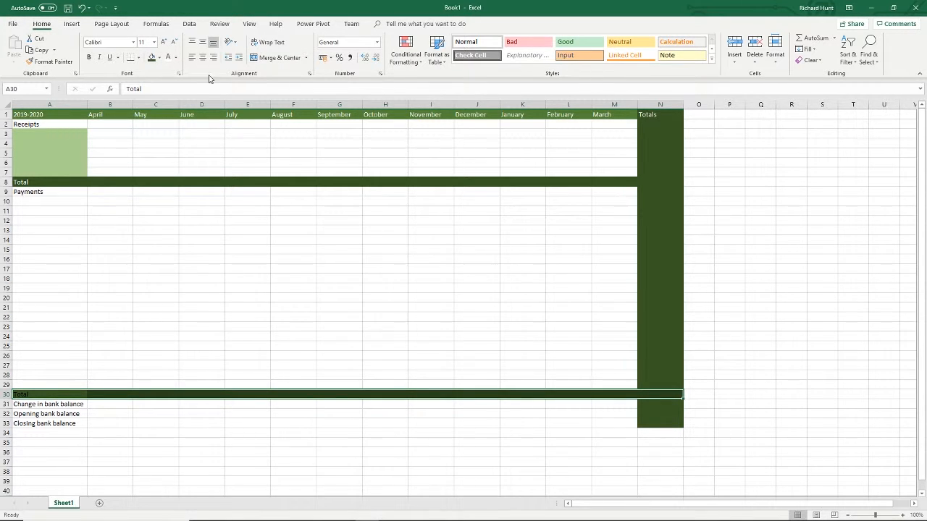
pyautogui.click(169, 58)
# - Fill the closing border row A34:N34 below the bank balance rows with the same darkest green
pyautogui.moveTo(18, 433); pyautogui.dragTo(645, 432)
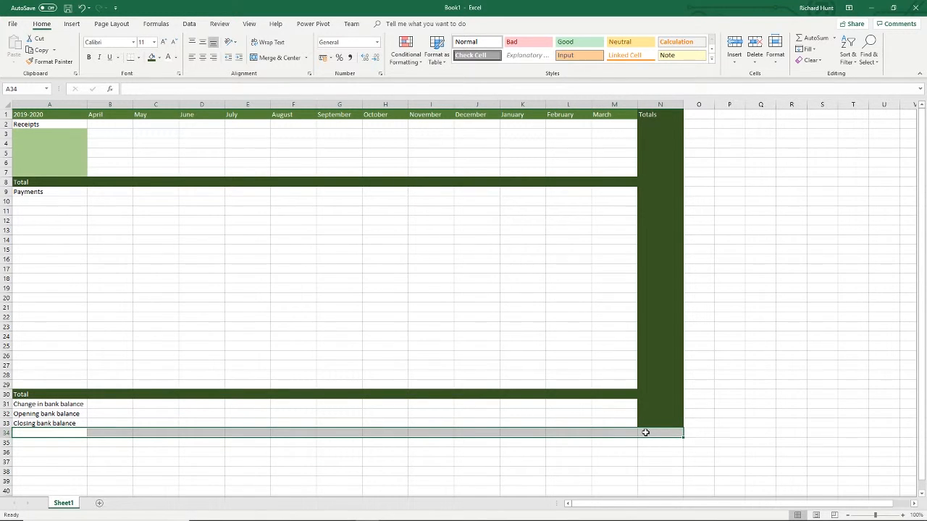
pyautogui.click(151, 58)
pyautogui.click(205, 326)
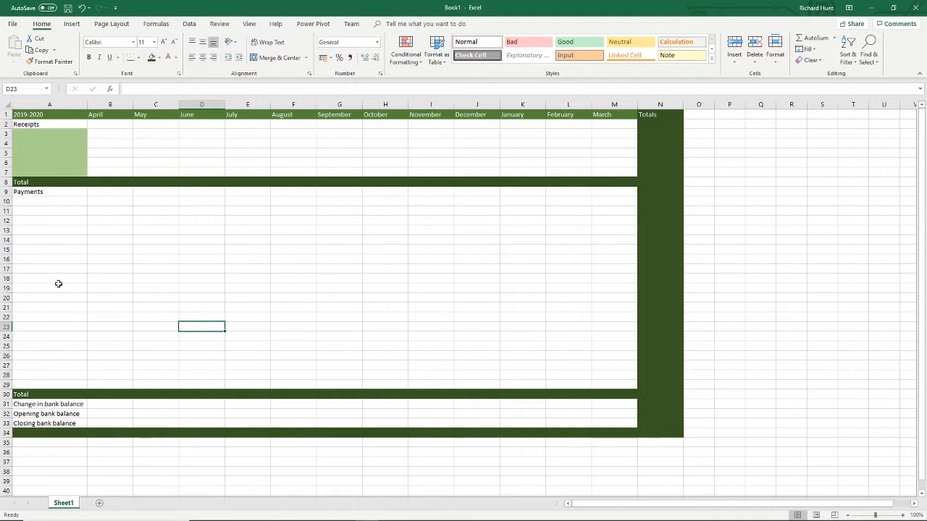
# - Fill the payments label cells A10:A29 with the same light green as the receipts labels
pyautogui.moveTo(54, 201); pyautogui.dragTo(71, 383)
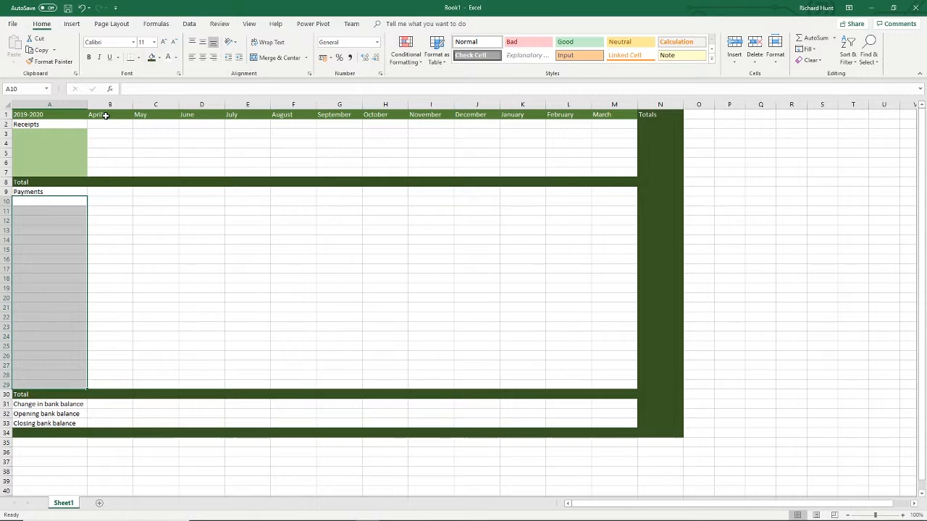
pyautogui.click(157, 58)
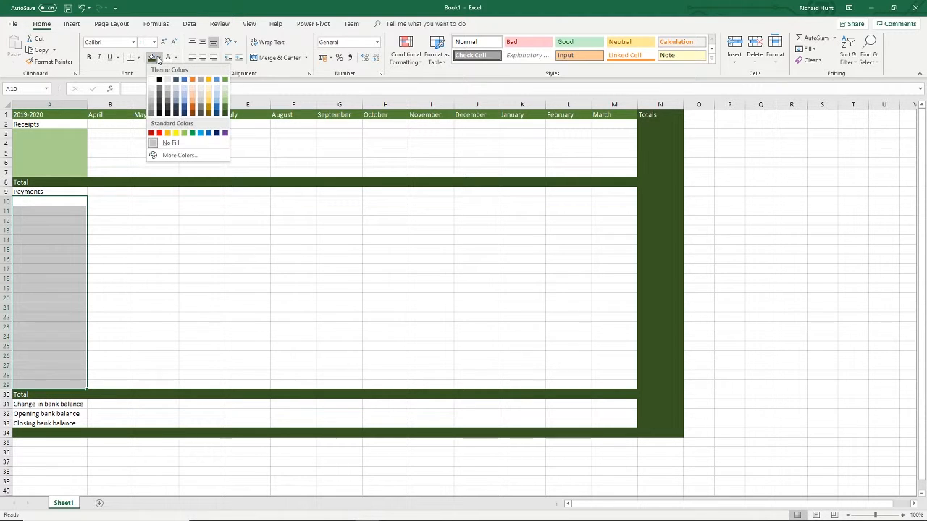
pyautogui.click(224, 99)
pyautogui.click(259, 309)
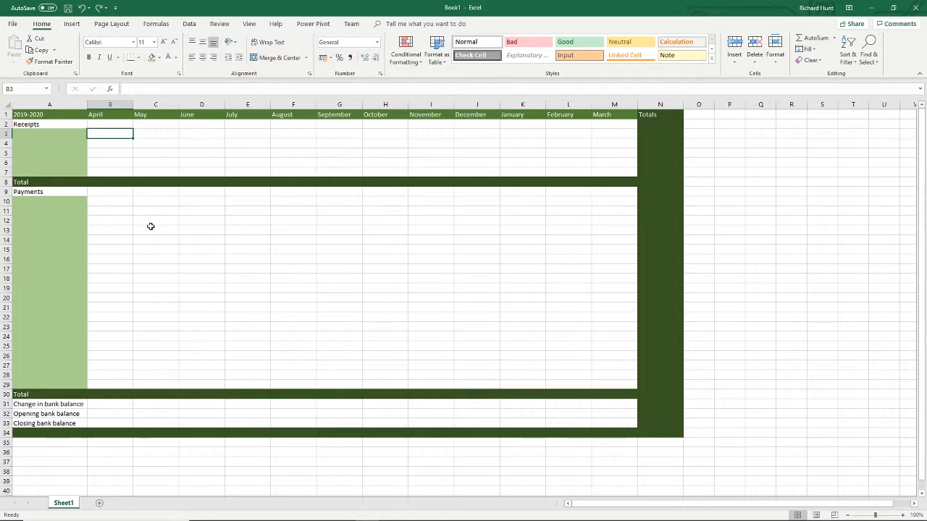
# - Total the April receipts in B8 with =SUM(B3:B7) and copy the formula across to March in M8
pyautogui.click(113, 185)
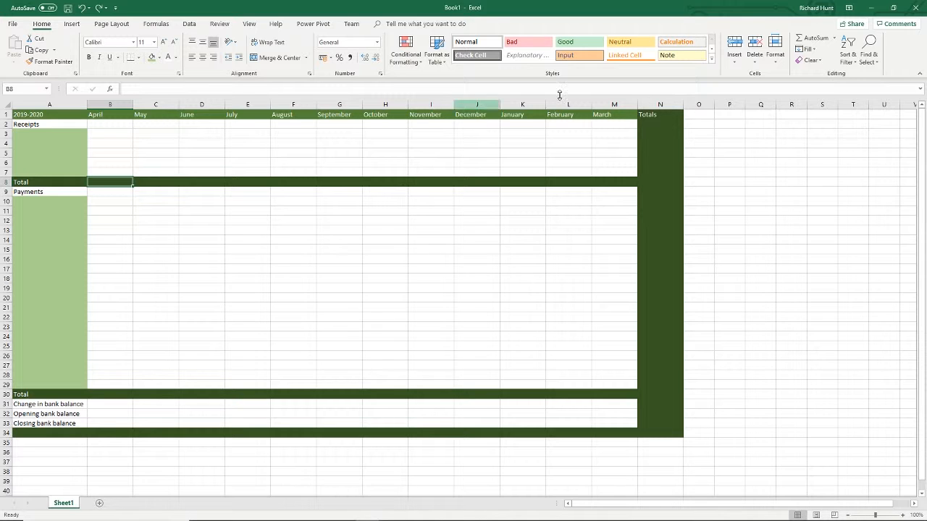
pyautogui.click(801, 39)
pyautogui.moveTo(95, 169); pyautogui.dragTo(103, 146)
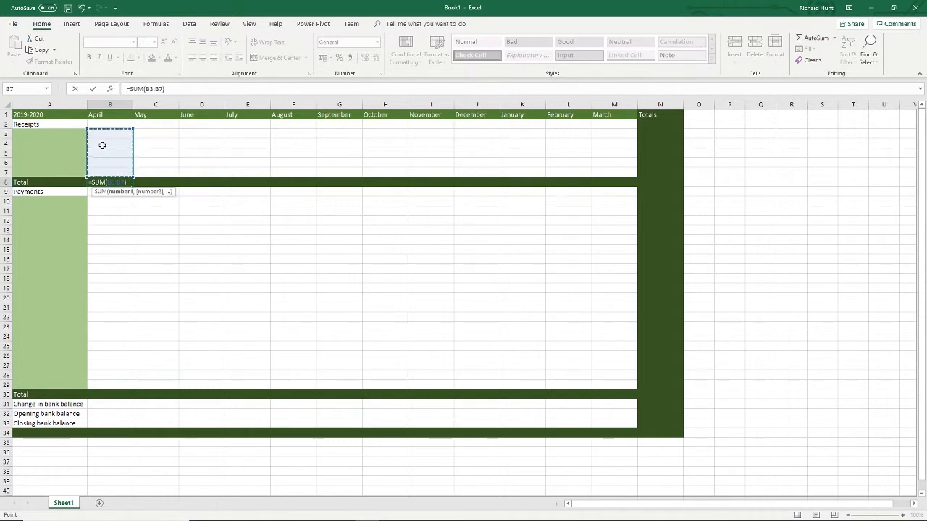
pyautogui.press('Return')
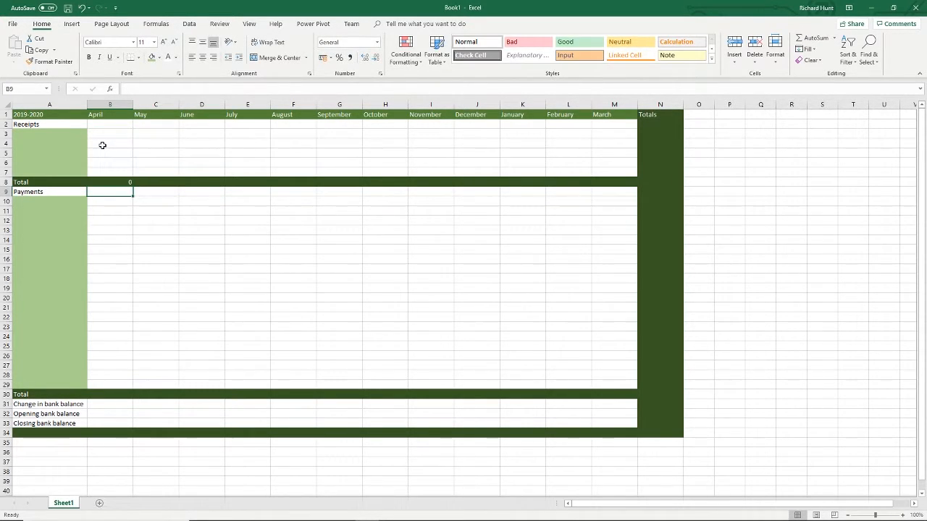
pyautogui.click(120, 181)
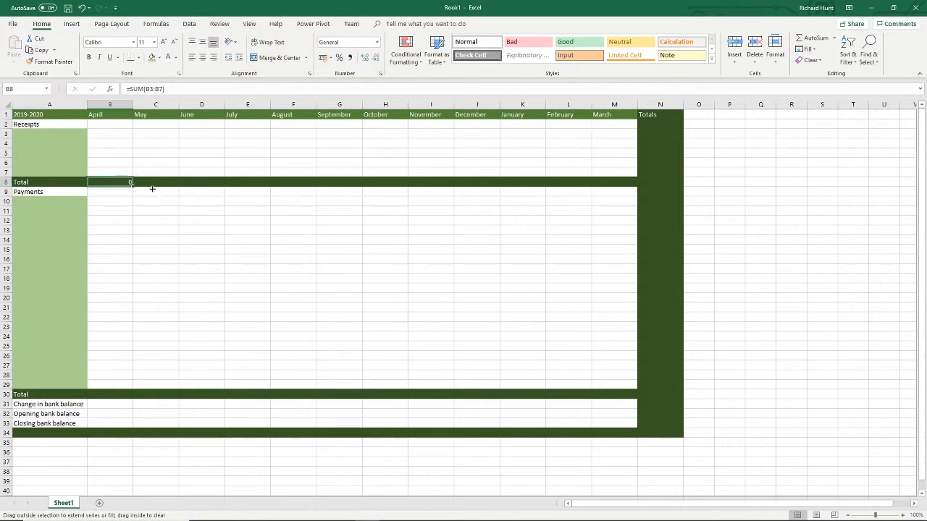
pyautogui.moveTo(152, 188); pyautogui.dragTo(623, 197)
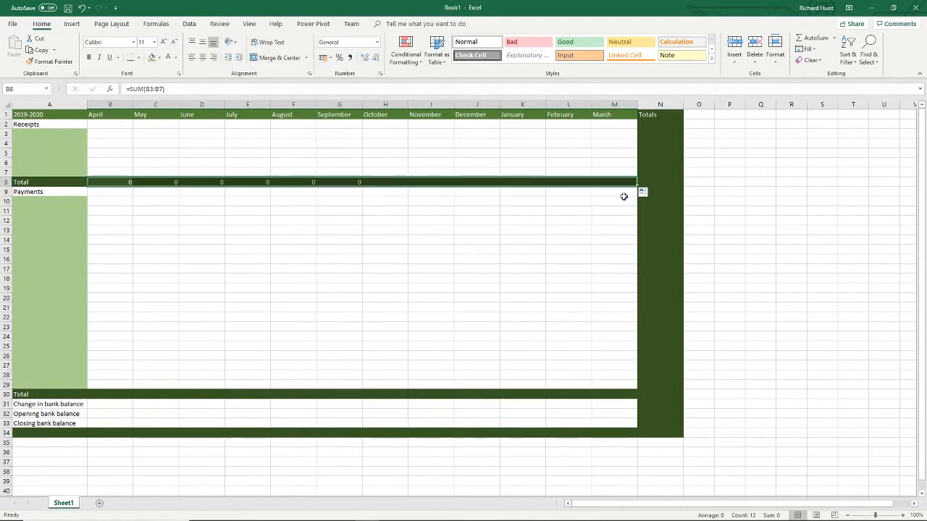
# - Total the April payments in B30 with =SUM(B10:B29) and copy the formula across to March in M30
pyautogui.click(98, 392)
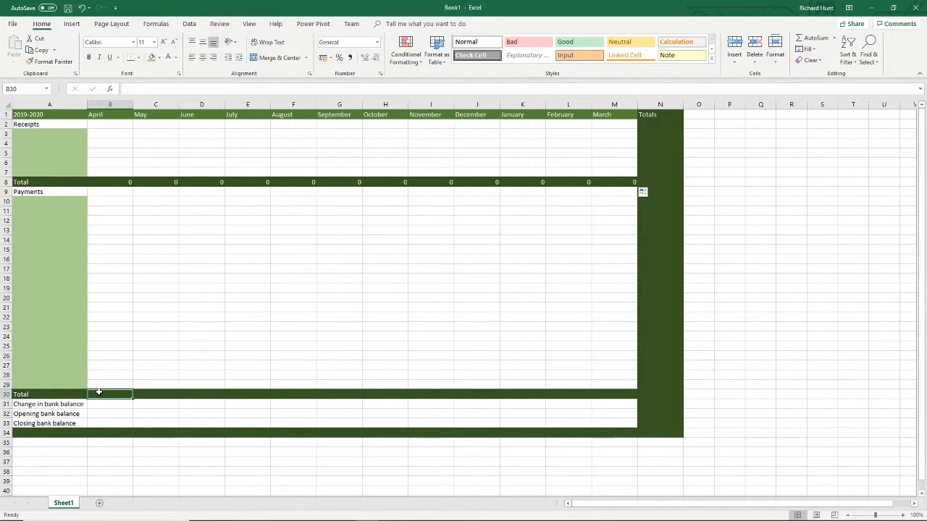
pyautogui.click(813, 37)
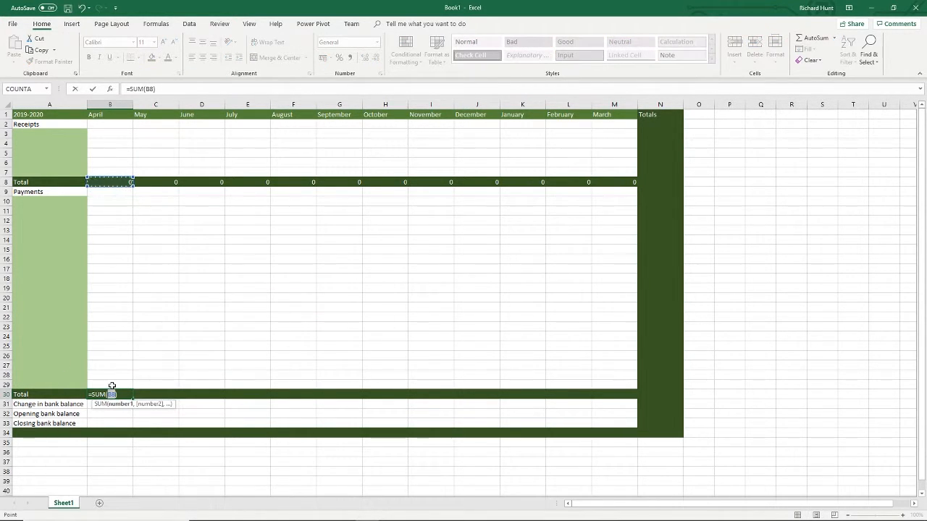
pyautogui.moveTo(112, 386); pyautogui.dragTo(128, 198)
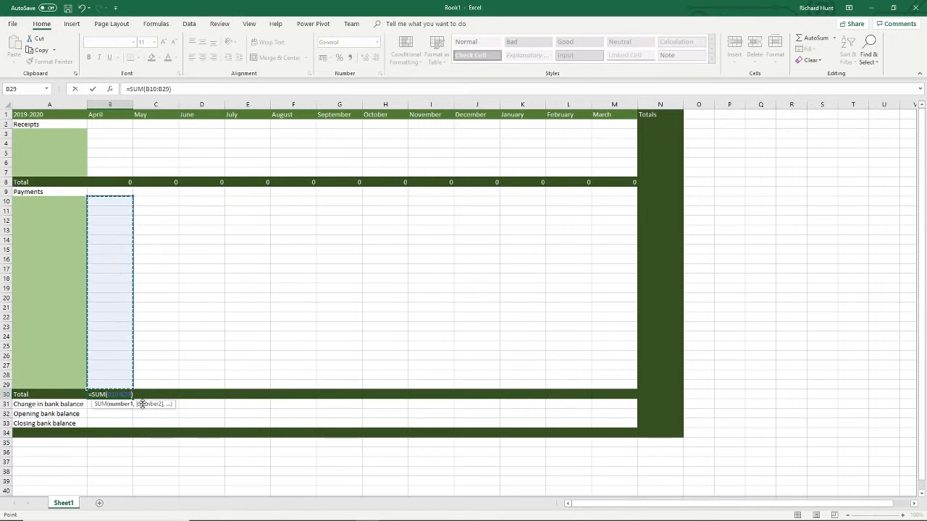
pyautogui.hotkey('ctrl', 'Return')
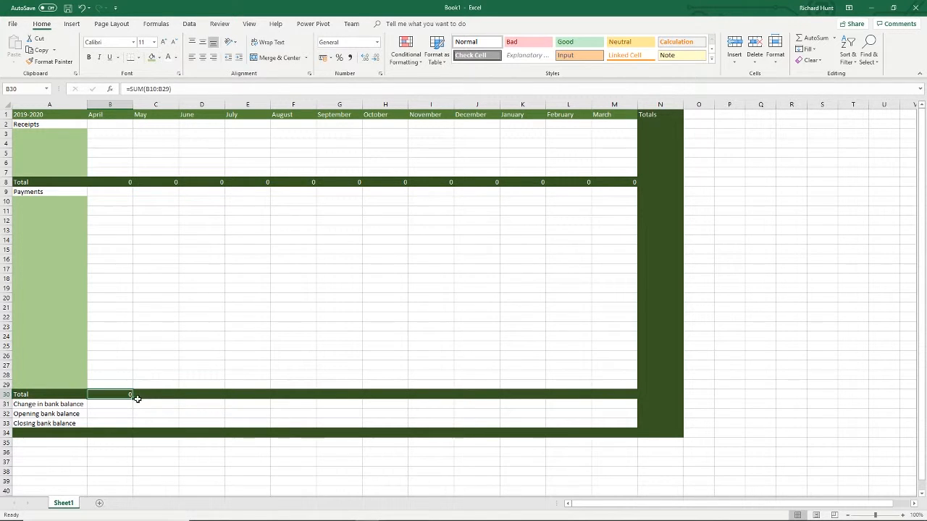
pyautogui.moveTo(132, 399); pyautogui.dragTo(641, 405)
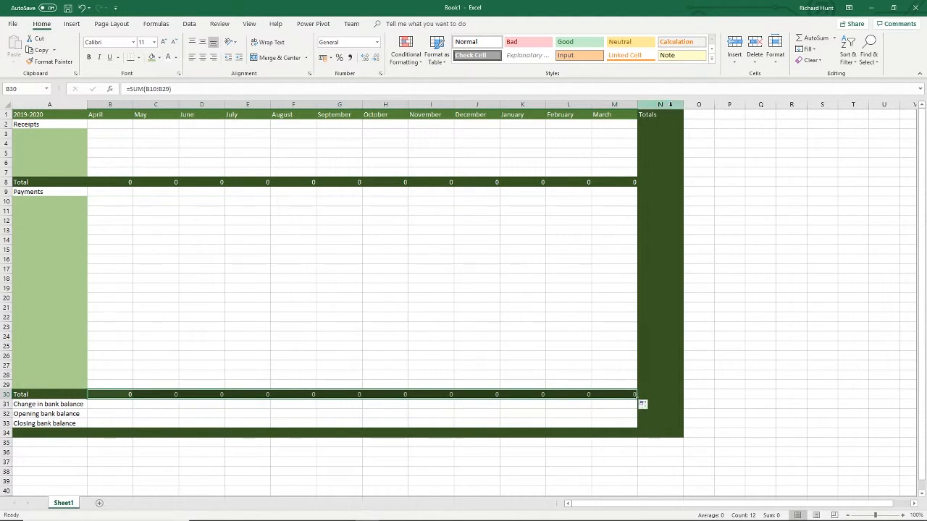
# - Sum the first receipts row in N3 with =SUM(B3:M3) and copy the formula down the Totals column to N30
pyautogui.click(667, 136)
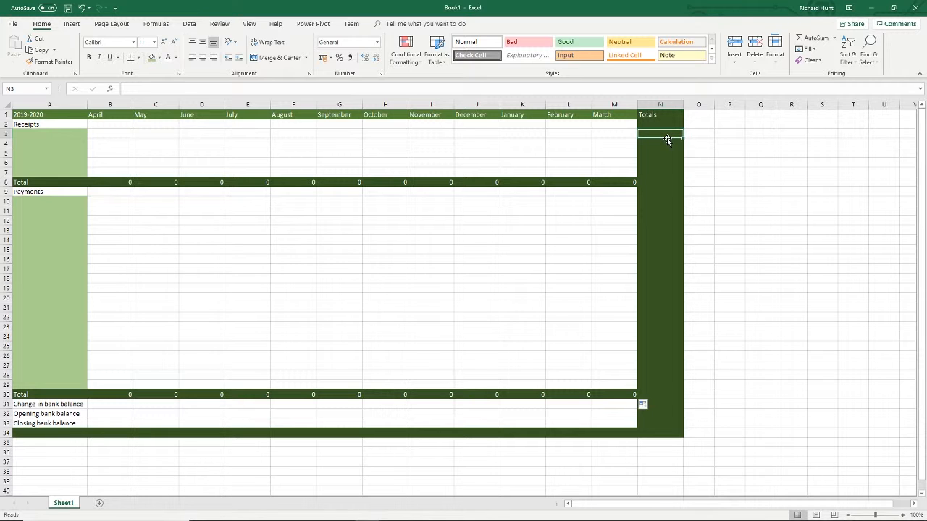
pyautogui.click(811, 38)
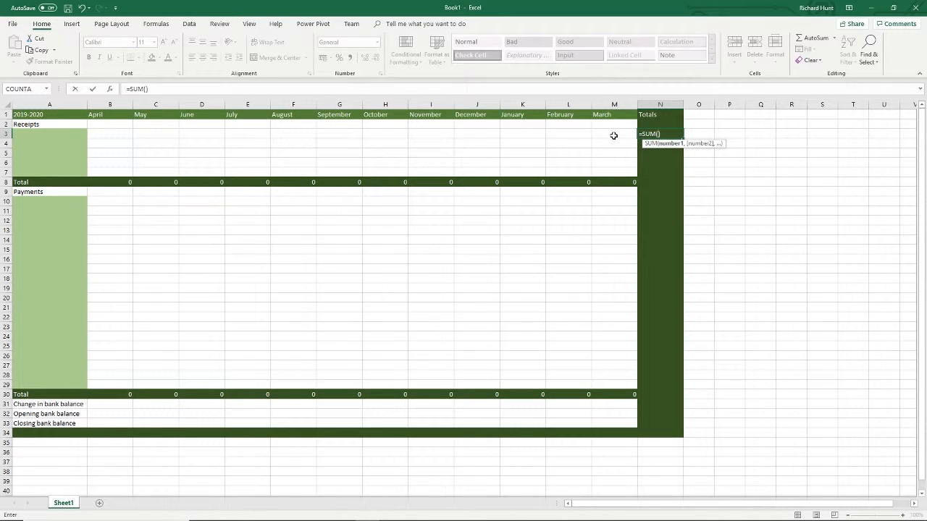
pyautogui.moveTo(613, 136); pyautogui.dragTo(120, 130)
pyautogui.press('Return')
pyautogui.press('Up')
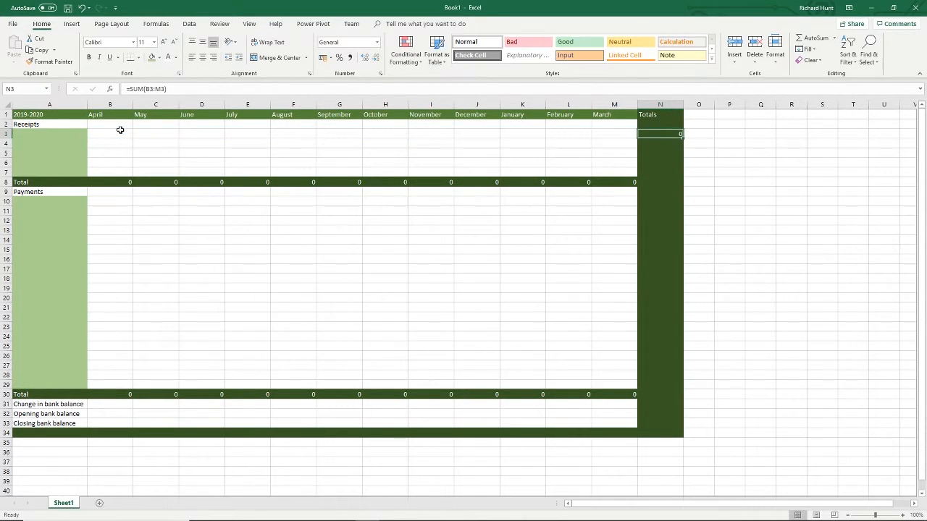
pyautogui.moveTo(683, 136); pyautogui.dragTo(716, 397)
pyautogui.click(723, 393)
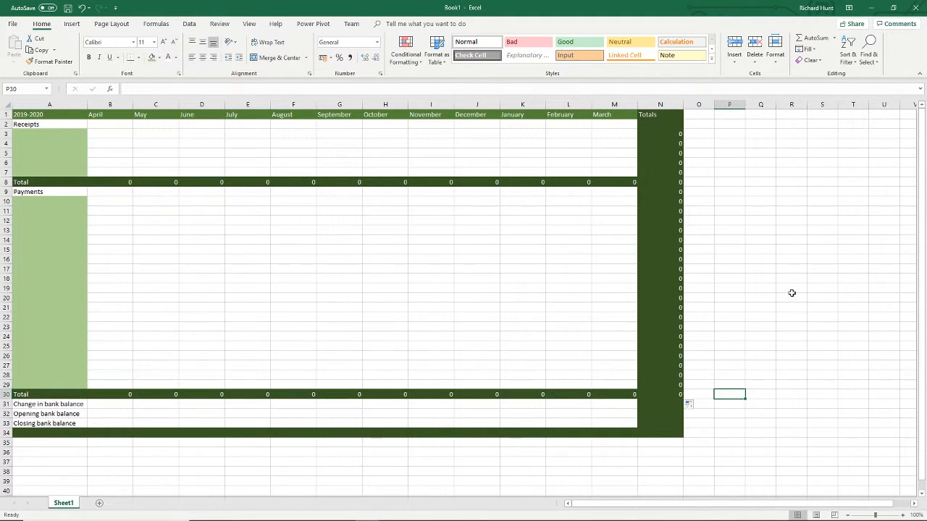
# - Delete the unneeded sum formula from N9 in the Payments heading row
pyautogui.click(659, 192)
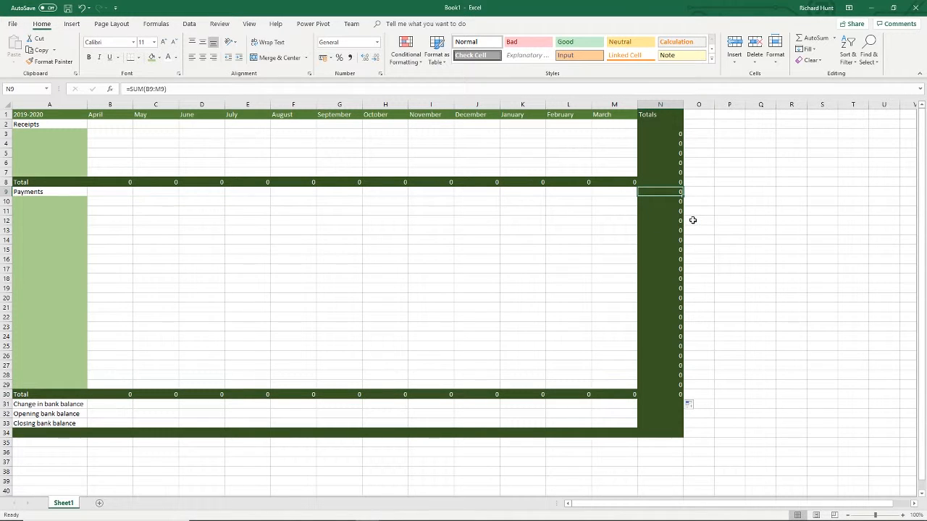
pyautogui.press('Delete')
pyautogui.press('Down')
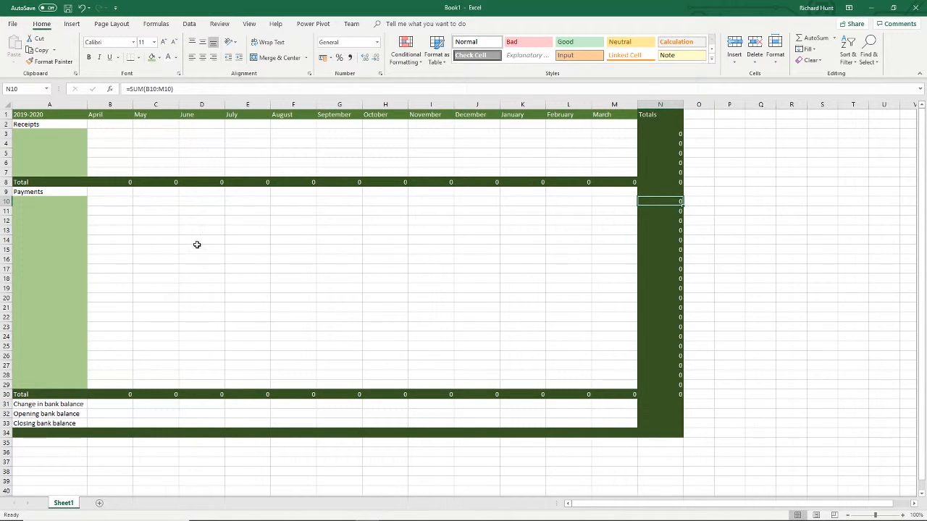
# - Calculate April's change in bank balance in B31 as receipts total minus payments total, =B8-B30
pyautogui.click(117, 404)
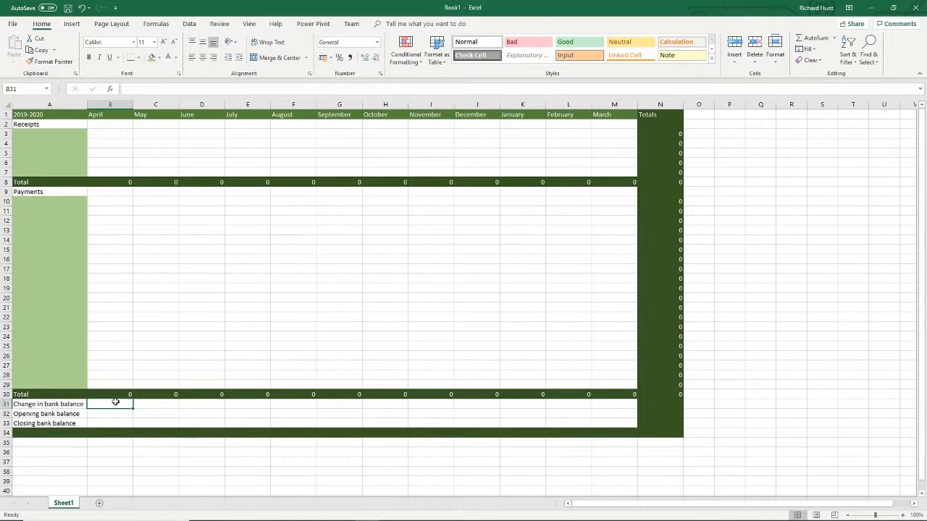
pyautogui.write('=')
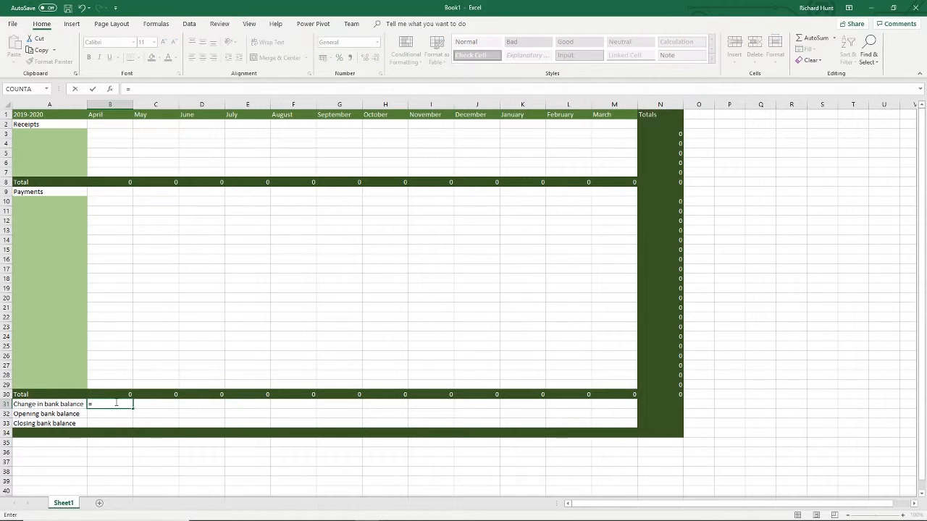
pyautogui.click(124, 183)
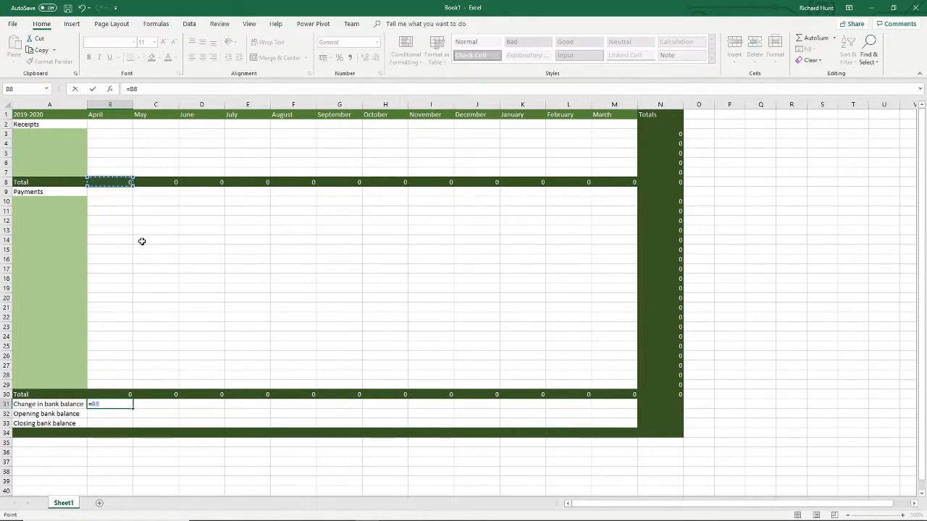
pyautogui.write('-')
pyautogui.click(122, 392)
pyautogui.press('Return')
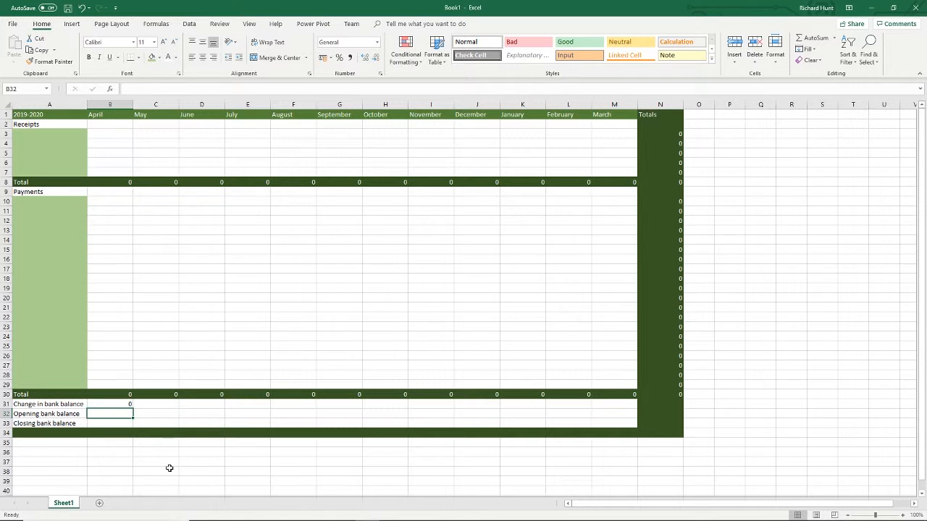
# - Enter 0 as April's opening bank balance in B32 and calculate the closing balance in B33 with =B31+B32
pyautogui.write('0')
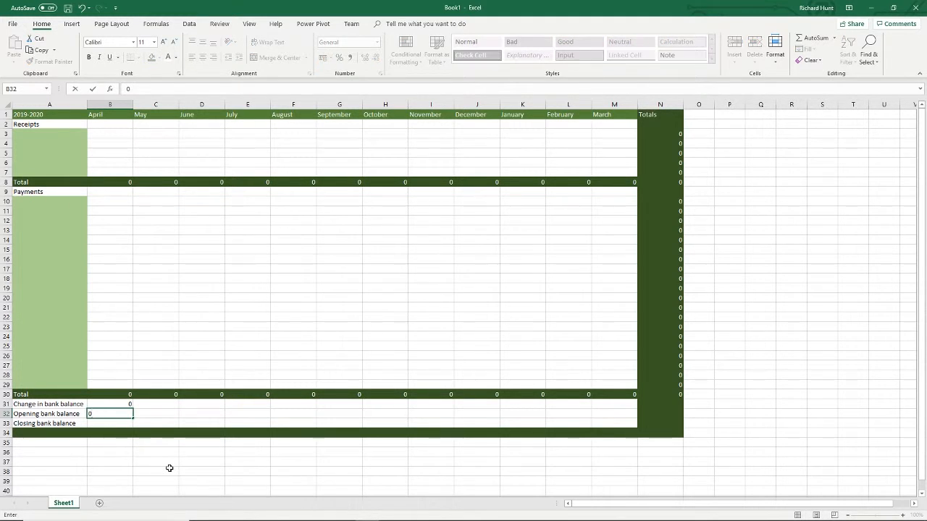
pyautogui.press('Return')
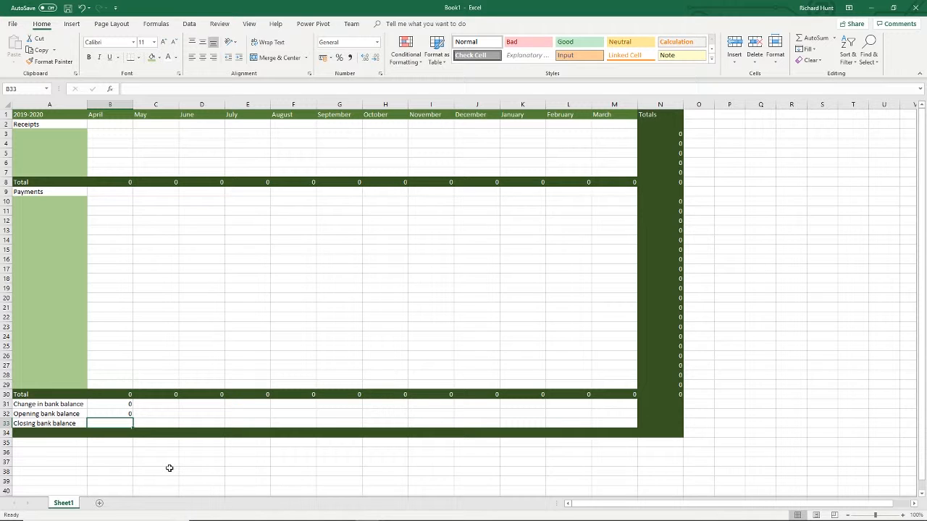
pyautogui.write('=')
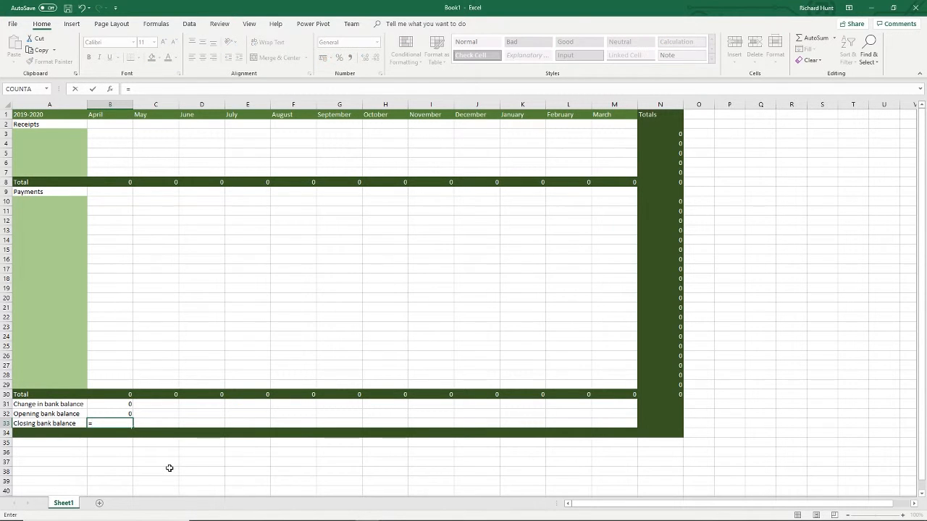
pyautogui.press('Up')
pyautogui.press('Up')
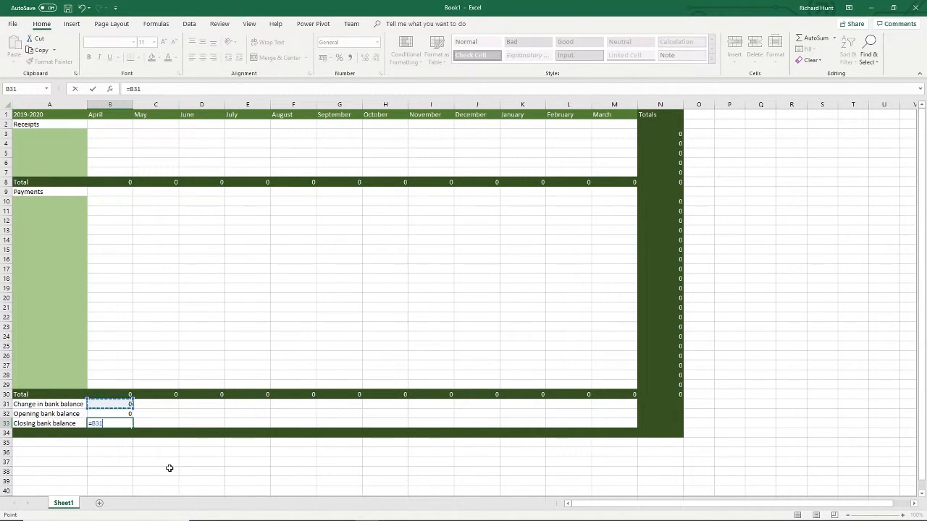
pyautogui.write('+')
pyautogui.press('Up')
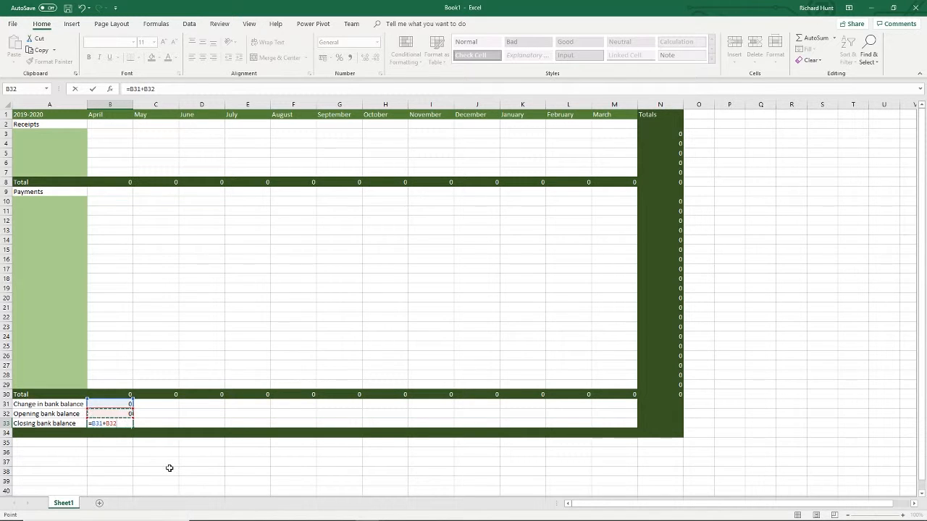
pyautogui.press('Return')
pyautogui.press('Up')
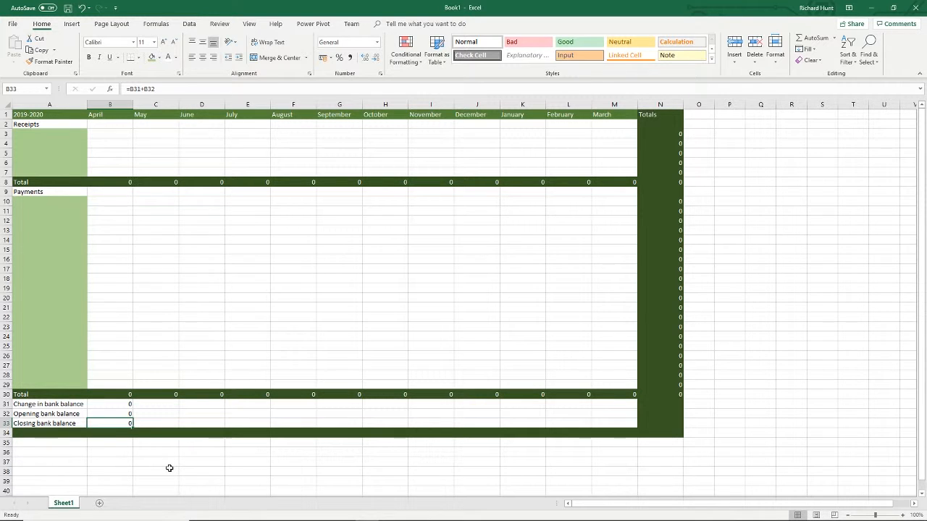
# - Link May's opening bank balance in C32 to April's closing balance with =B33 and copy the formula across to March in M32
pyautogui.press('Right')
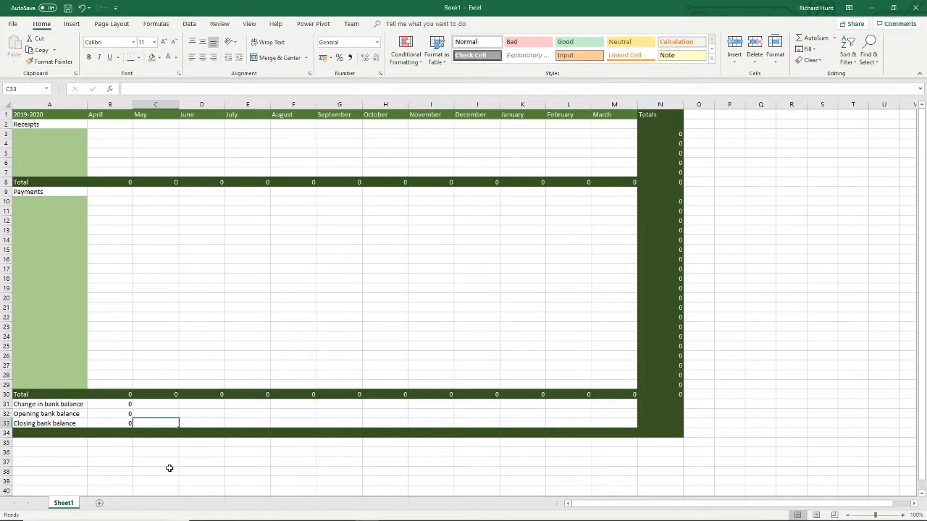
pyautogui.press('Up')
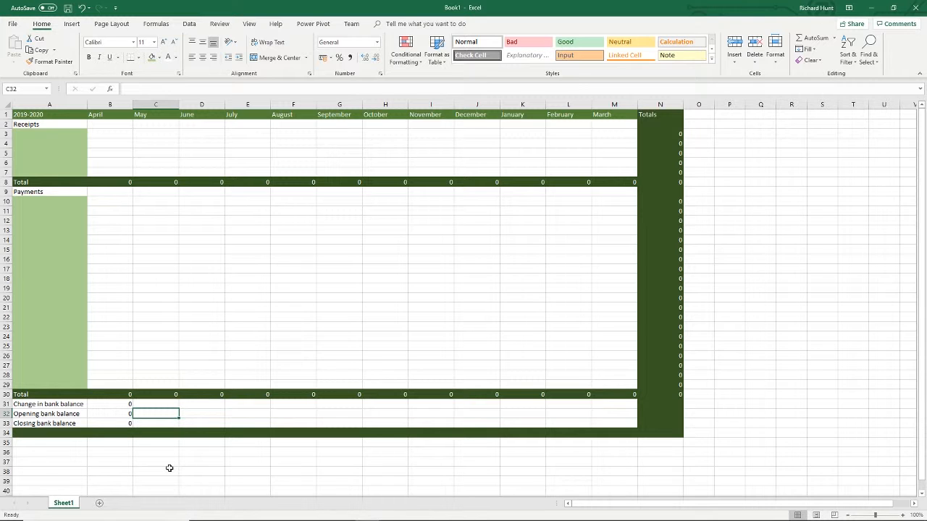
pyautogui.write('=')
pyautogui.press('Down')
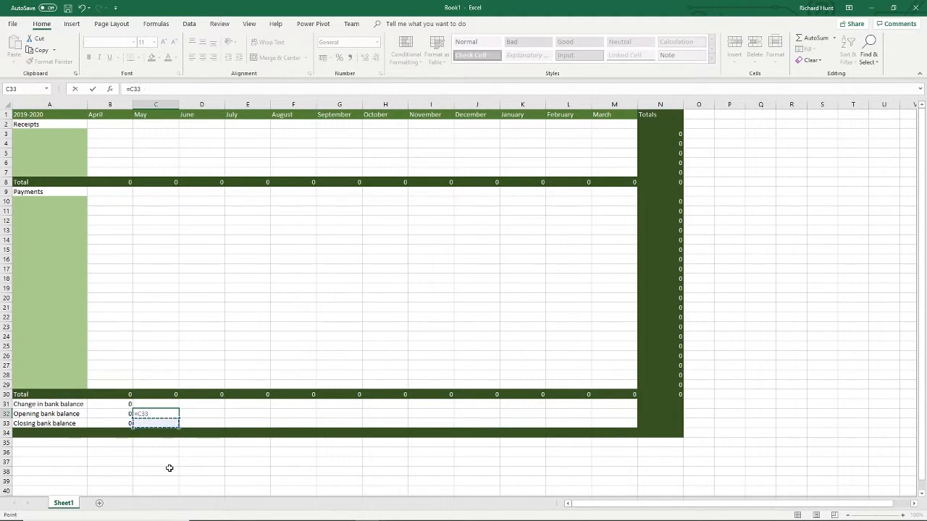
pyautogui.press('Left')
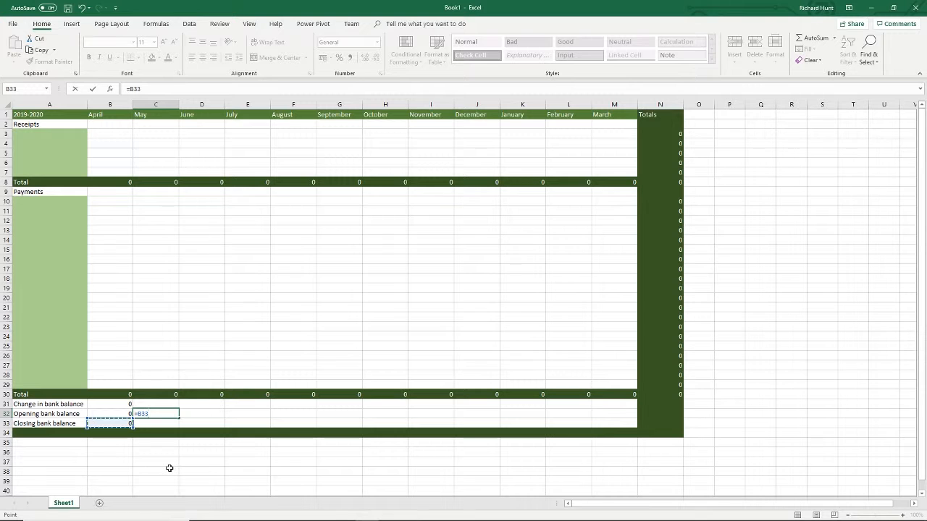
pyautogui.press('Return')
pyautogui.press('Up')
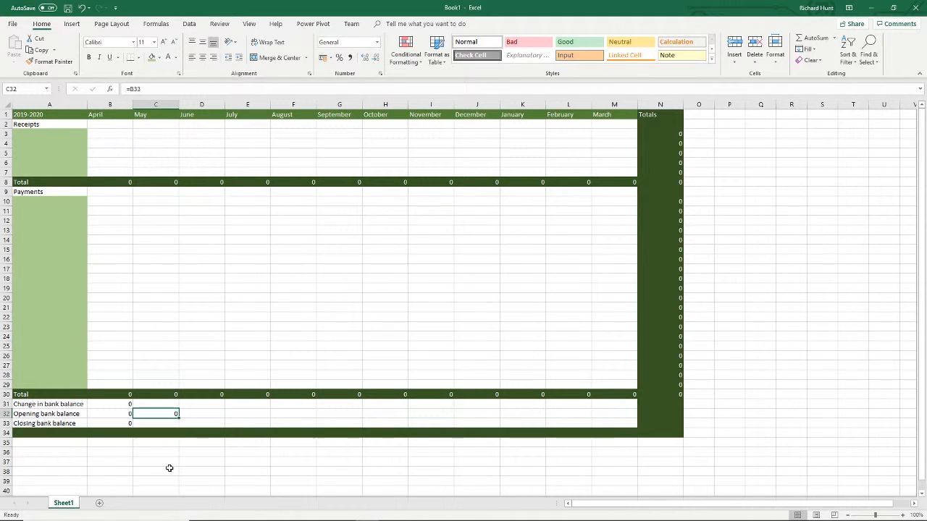
pyautogui.moveTo(179, 419); pyautogui.dragTo(636, 419)
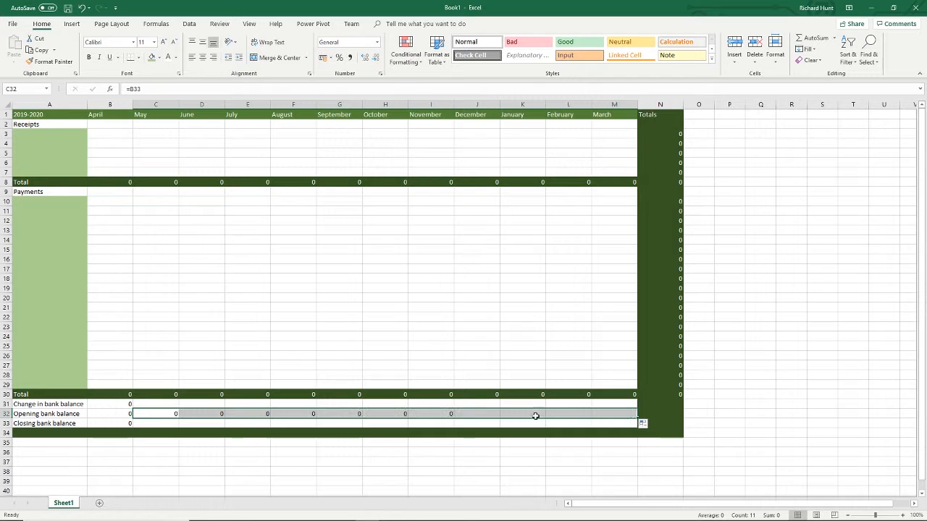
# - Copy April's closing bank balance and change in bank balance formulas across rows 33 and 31 to March
pyautogui.click(107, 424)
pyautogui.moveTo(133, 428); pyautogui.dragTo(636, 430)
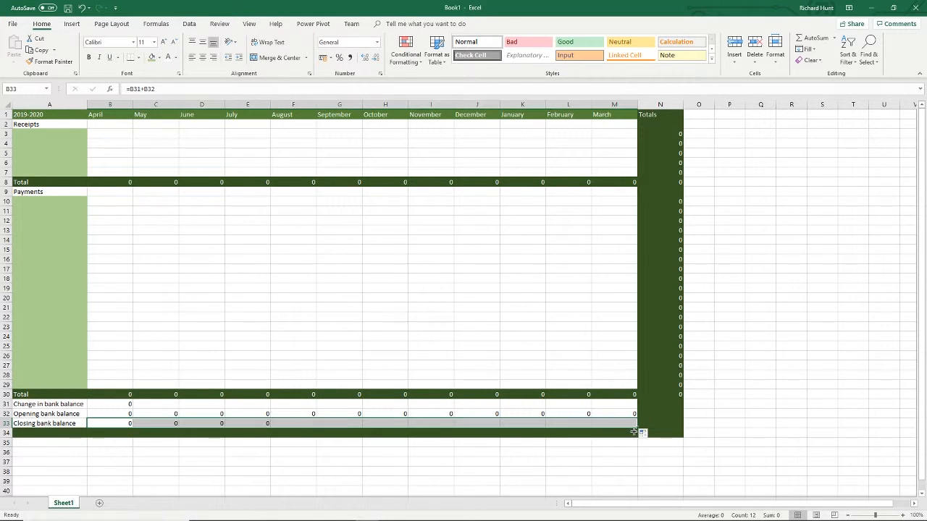
pyautogui.click(114, 404)
pyautogui.moveTo(147, 409); pyautogui.dragTo(627, 403)
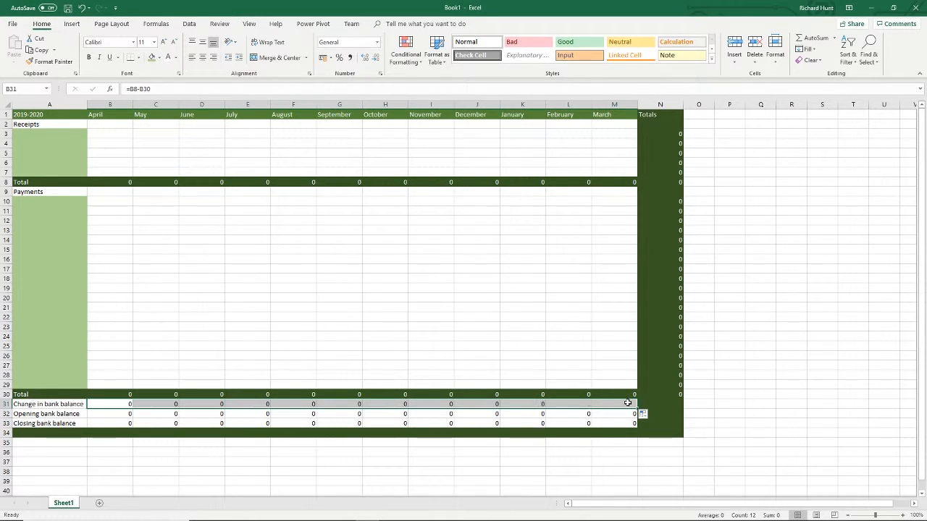
pyautogui.click(697, 407)
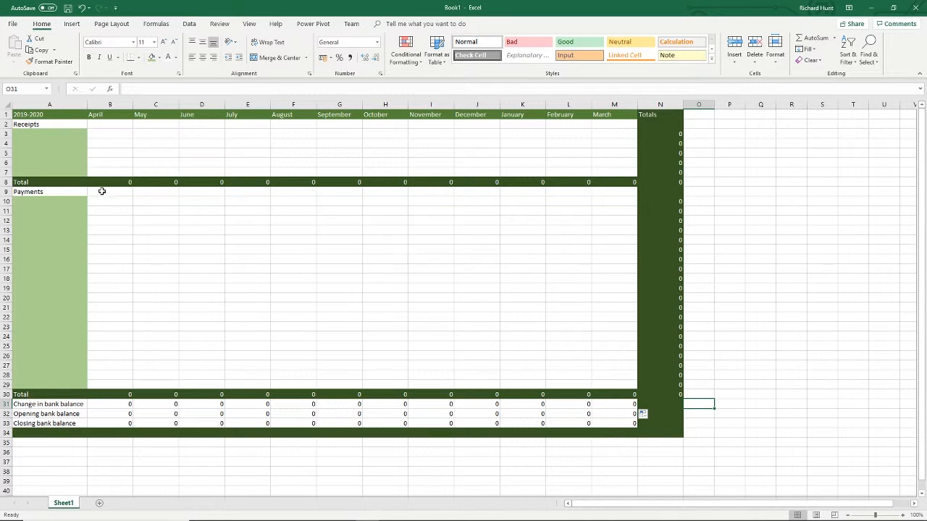
# - Test the formulas with an April opening bank balance of 100 in B32 and a receipt of 200 in B3
pyautogui.click(117, 412)
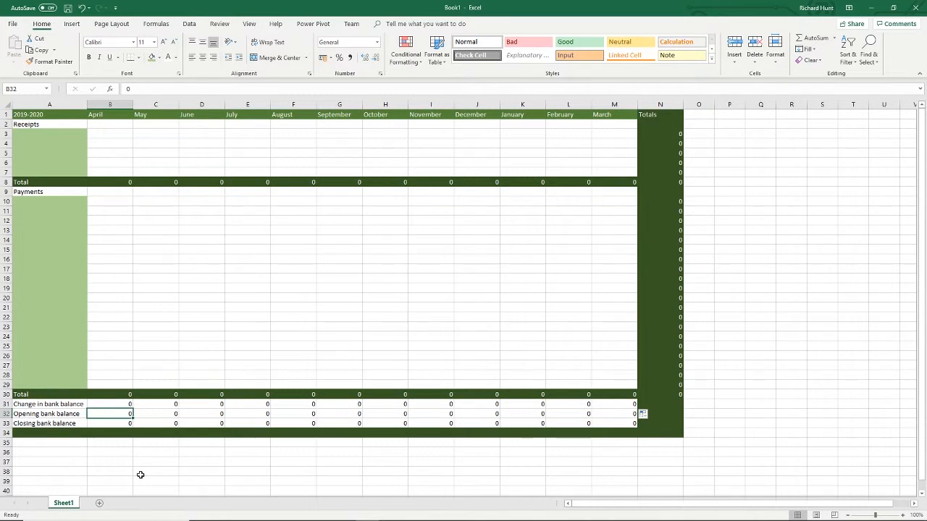
pyautogui.write('100')
pyautogui.press('Return')
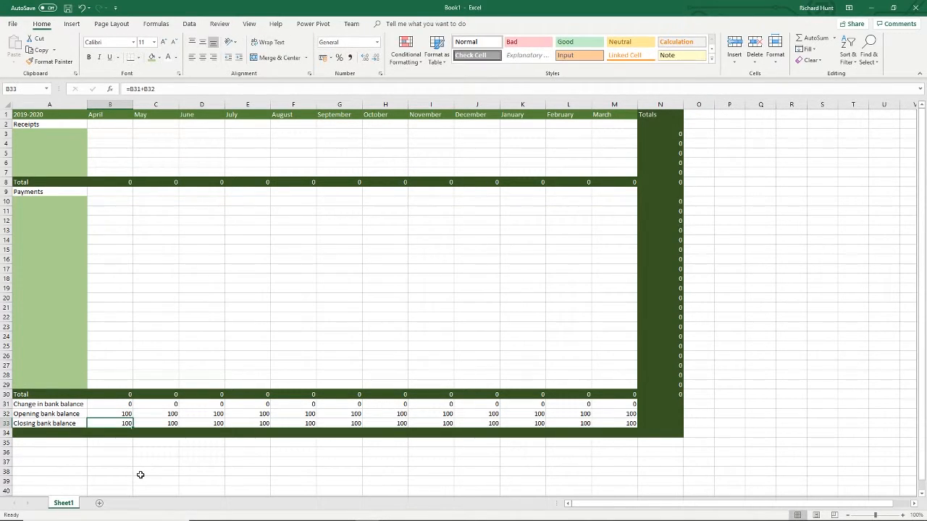
pyautogui.moveTo(272, 512)
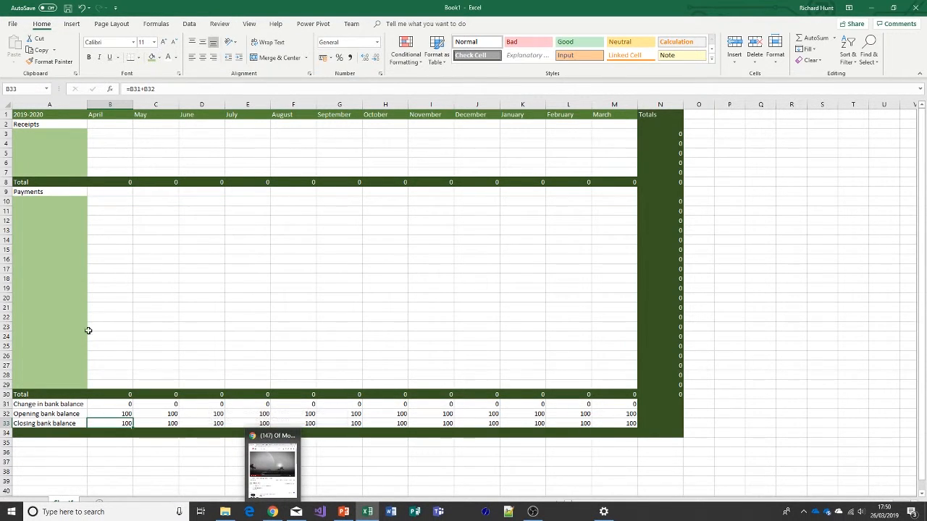
pyautogui.click(105, 135)
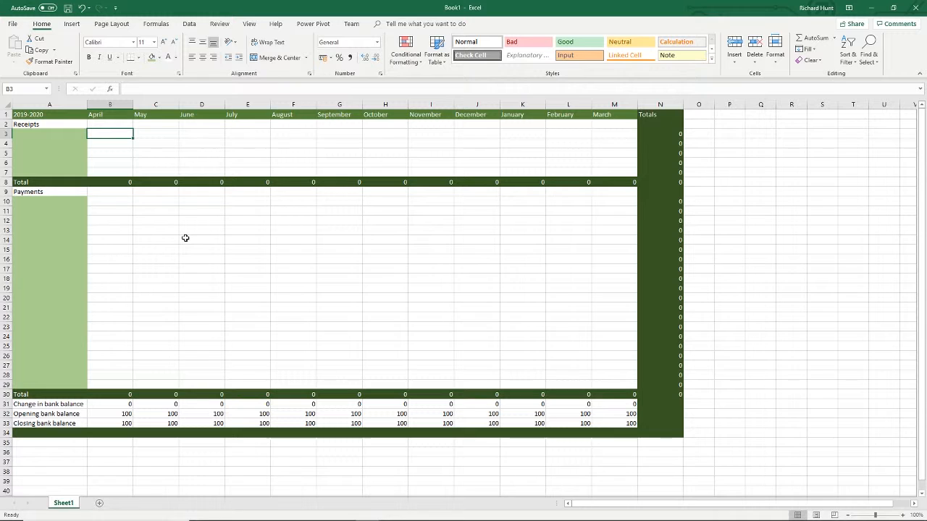
pyautogui.write('200')
pyautogui.press('Return')
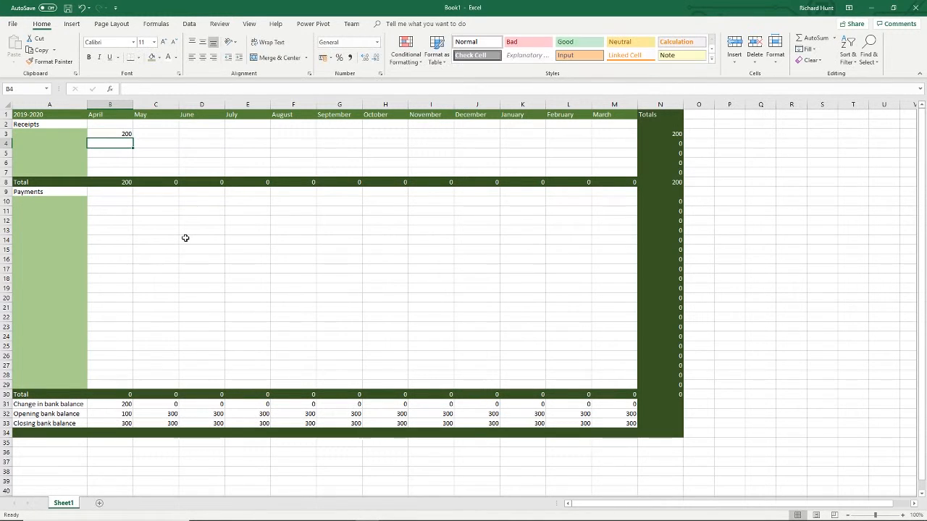
# - Enter test payments of 50 for April in B10 and 1000 for May in C10
pyautogui.click(113, 202)
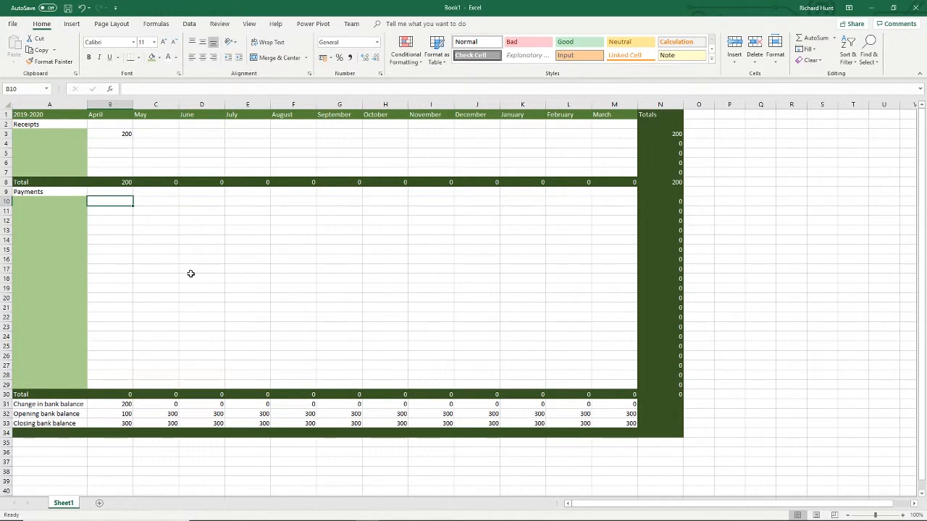
pyautogui.write('50')
pyautogui.press('Return')
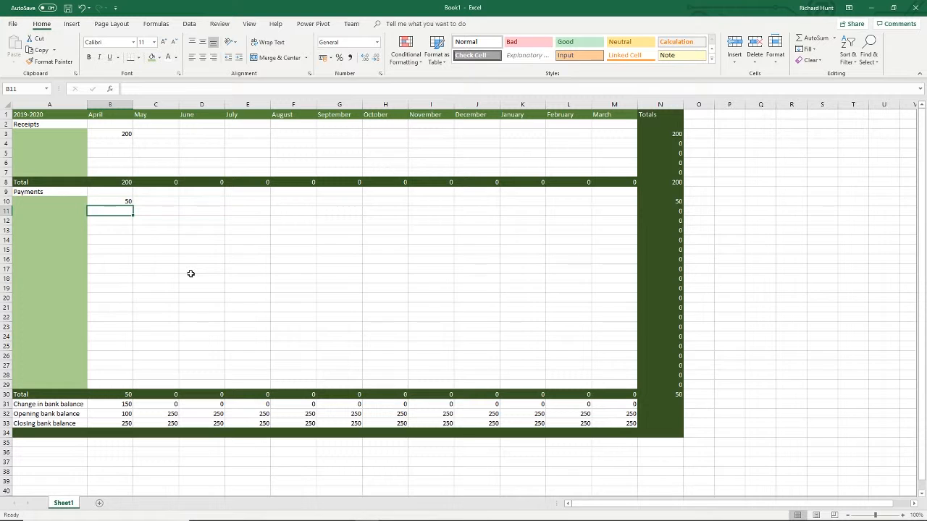
pyautogui.press('Right')
pyautogui.press('Up')
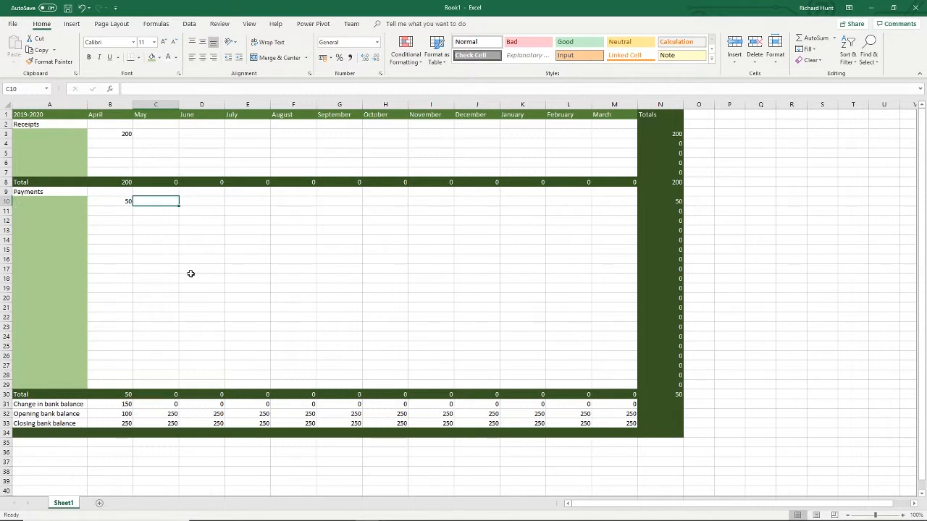
pyautogui.write('1000')
pyautogui.press('Return')
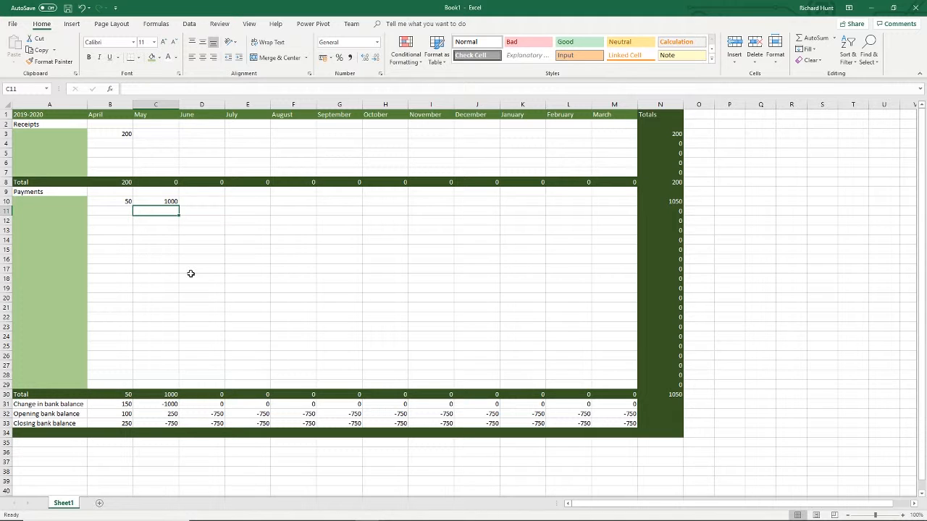
# - Clear the test amounts from C10, B10 and B3, and reset April's opening bank balance in B32 to 0
pyautogui.press('Up')
pyautogui.press('Delete')
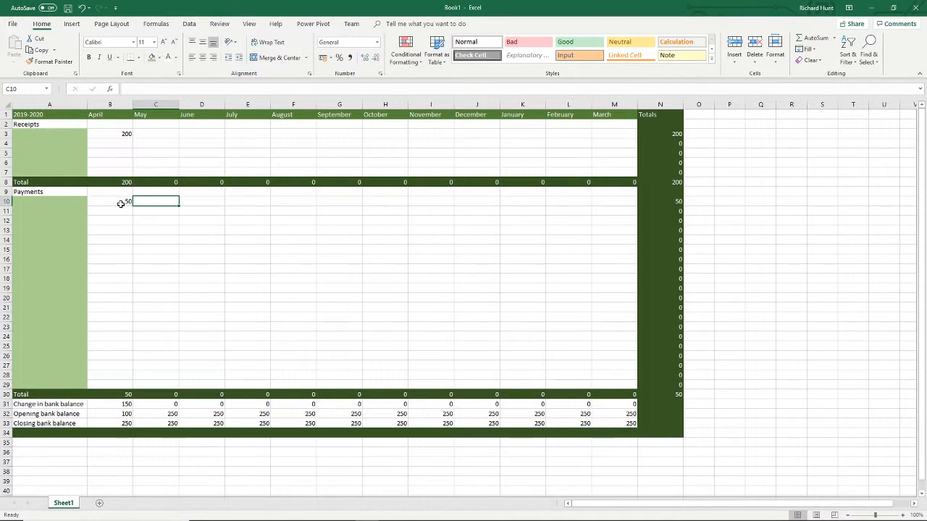
pyautogui.click(121, 202)
pyautogui.press('Delete')
pyautogui.click(129, 133)
pyautogui.press('Delete')
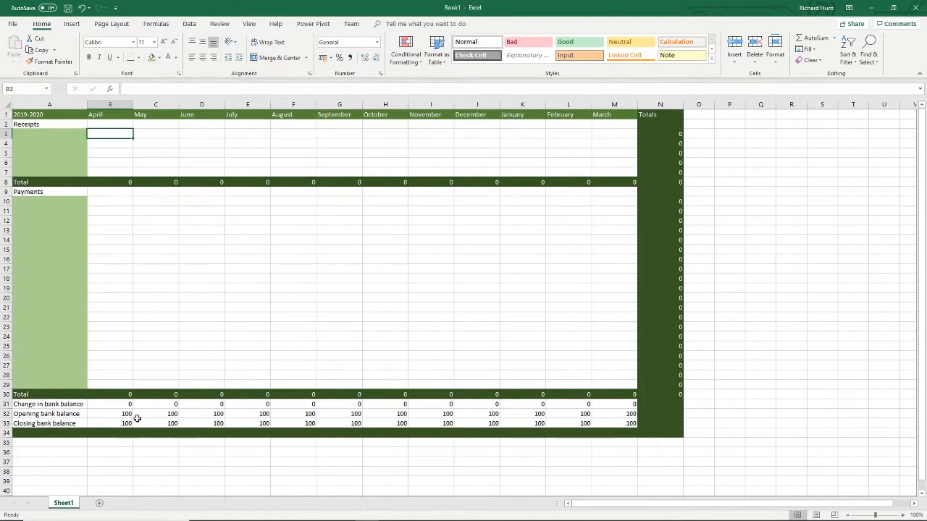
pyautogui.click(129, 412)
pyautogui.write('0')
pyautogui.press('Return')
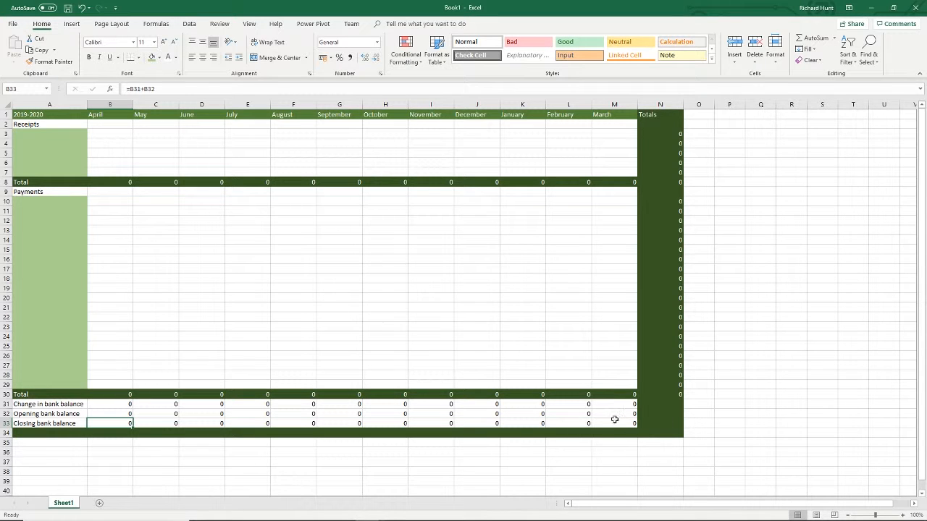
# - Format the range B3:N34 as Accounting with 2 decimal places and the £ symbol
pyautogui.moveTo(668, 433); pyautogui.dragTo(105, 132)
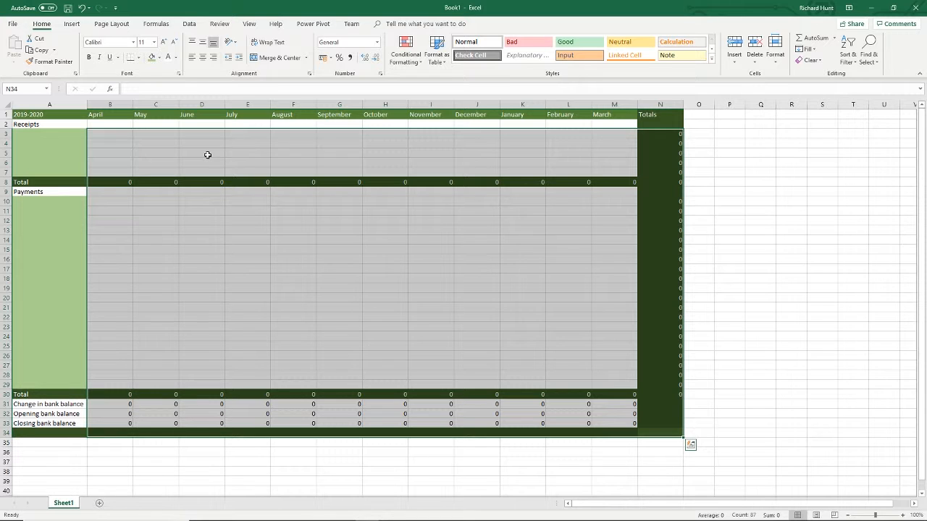
pyautogui.rightClick(207, 155)
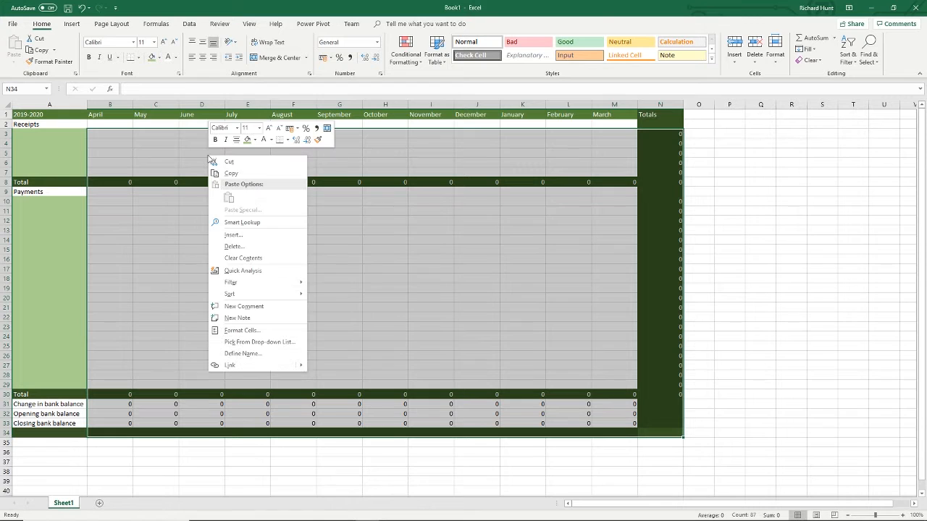
pyautogui.click(258, 333)
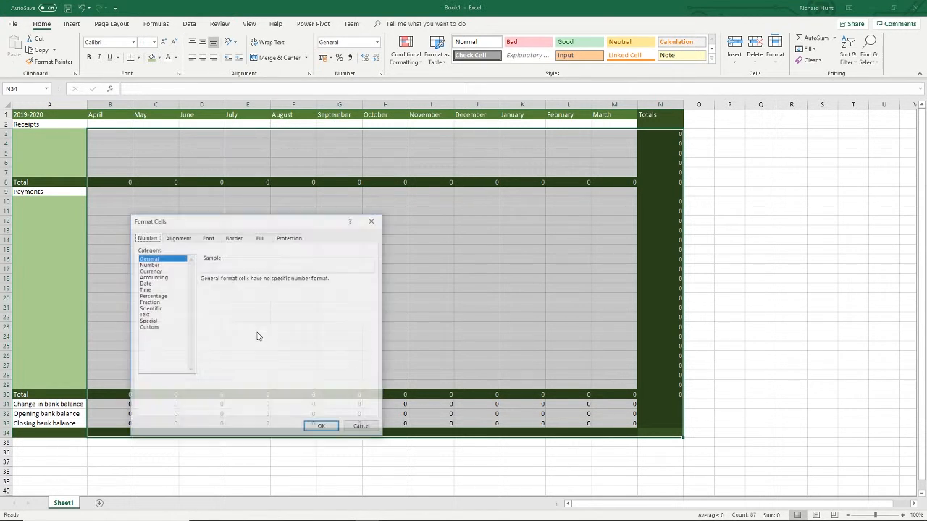
pyautogui.click(162, 278)
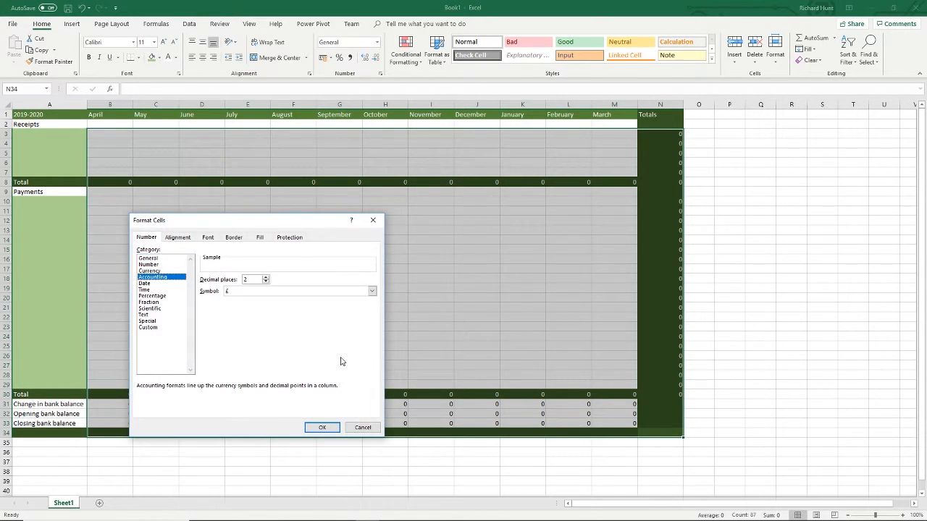
pyautogui.click(373, 291)
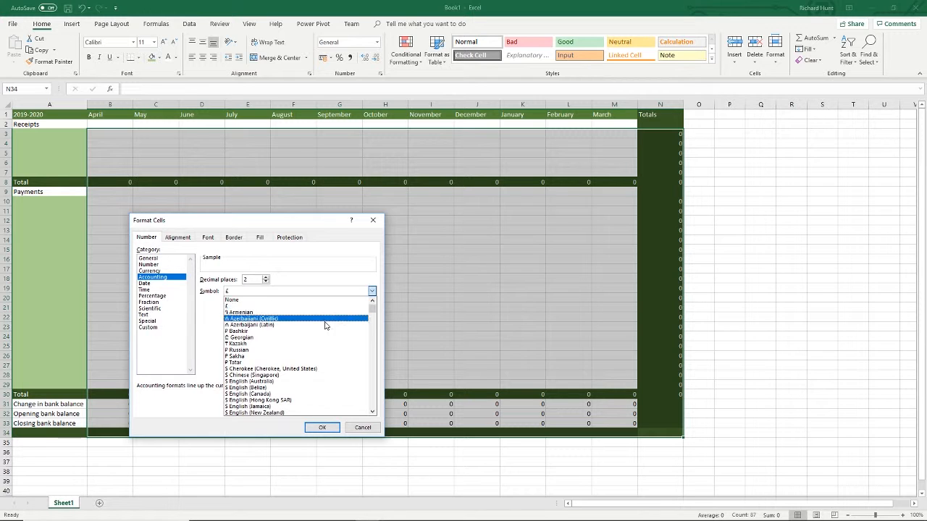
pyautogui.scroll(-1, 323, 341)
pyautogui.scroll(-10, 323, 341)
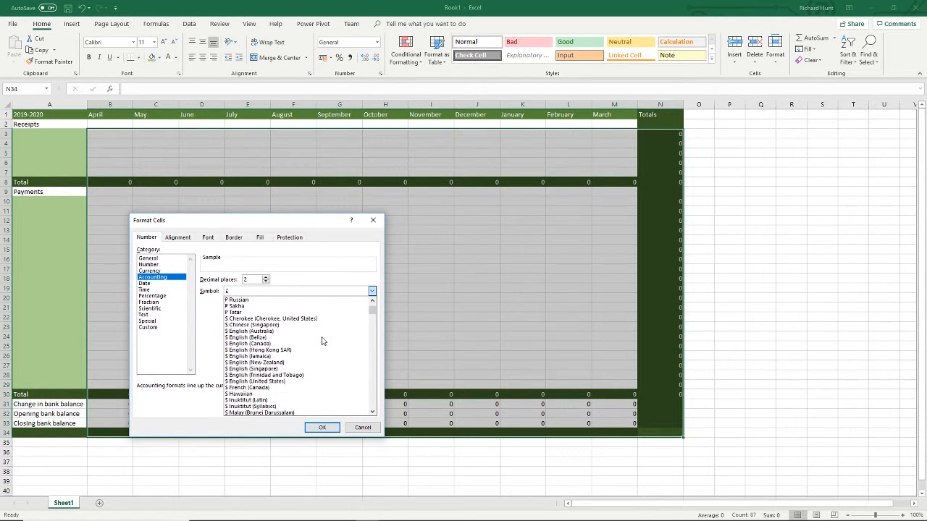
pyautogui.scroll(10, 323, 341)
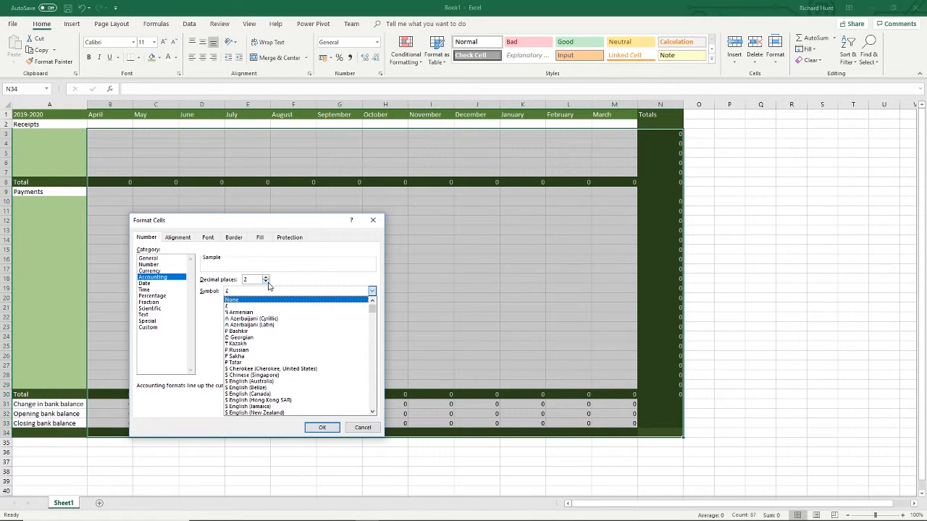
pyautogui.click(264, 304)
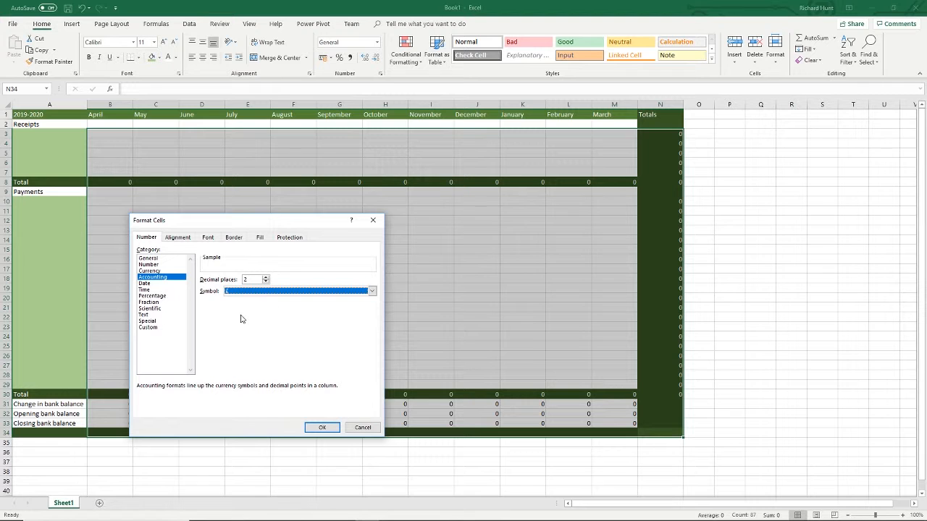
pyautogui.click(322, 428)
pyautogui.click(226, 258)
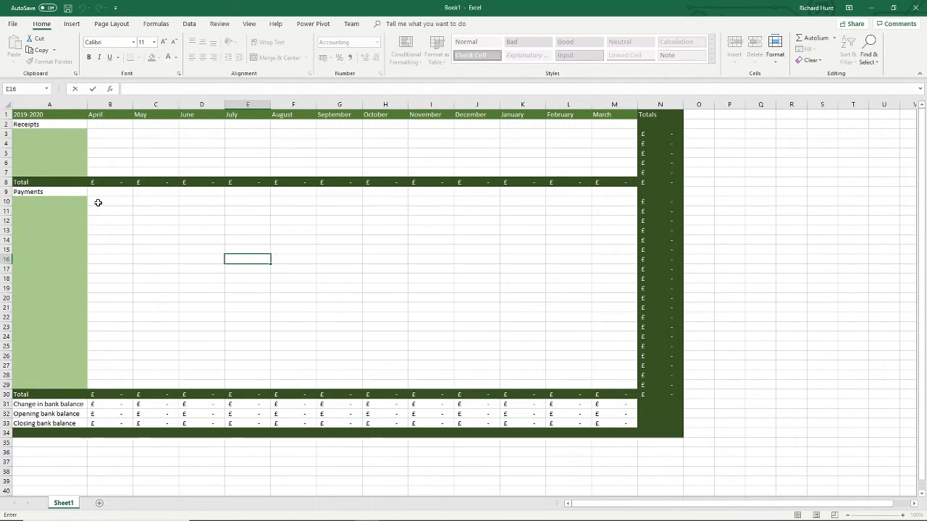